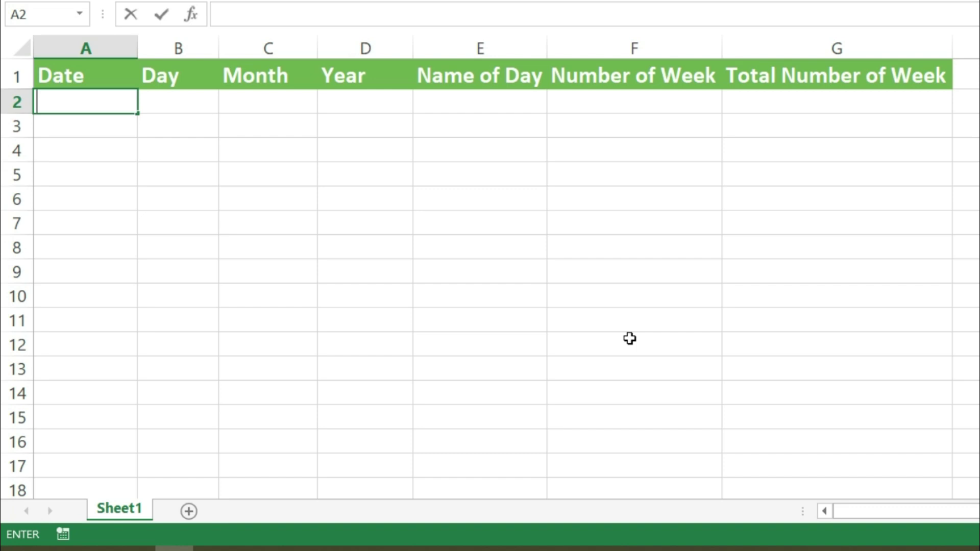
Enter 31-Aug-2022 in A2 and fill the dates down to A12 (10-Sep-22).
type("31-aug-2022")
key("Tab")
left_click(122, 103)
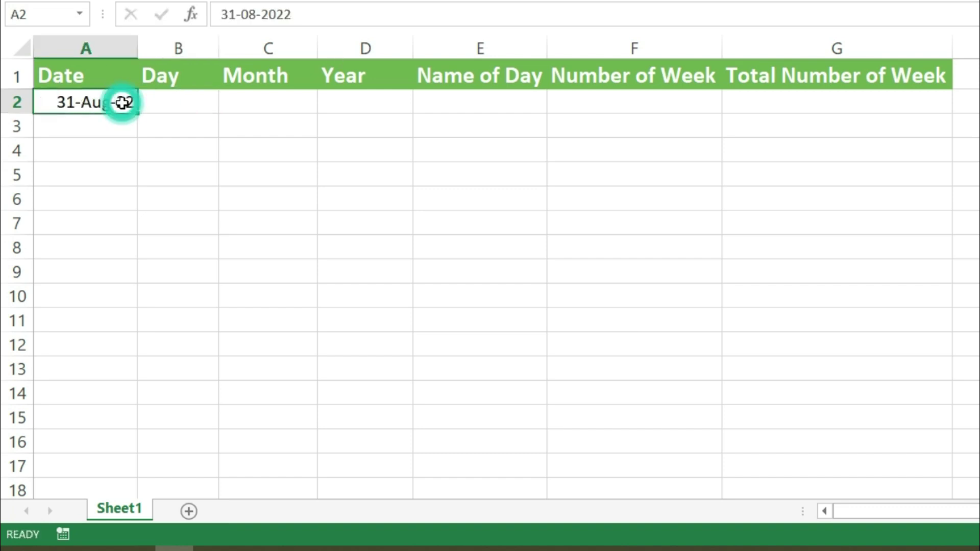
left_click_drag(137, 114, 135, 344)
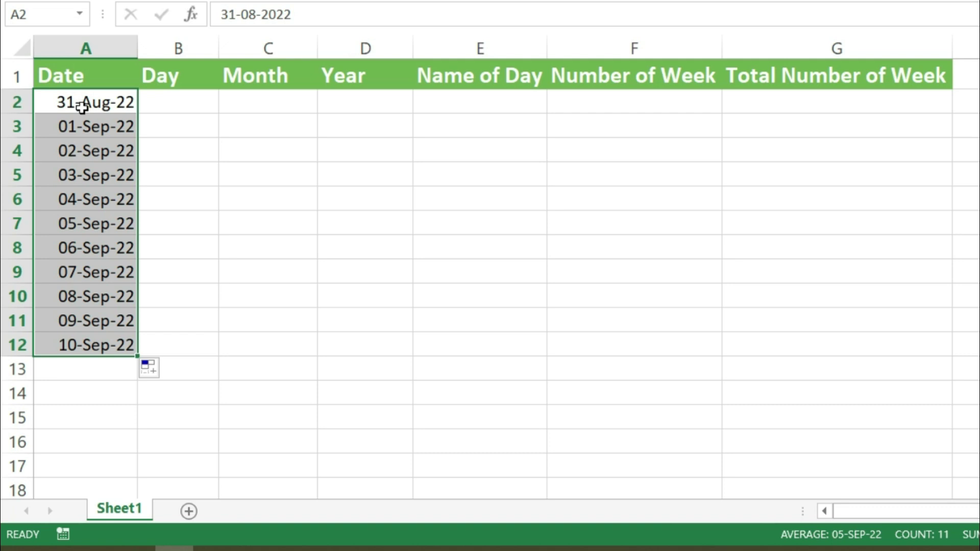
Fill B2:B12 with =DAY(A2), giving day numbers 31 and 1–10.
left_click(168, 99)
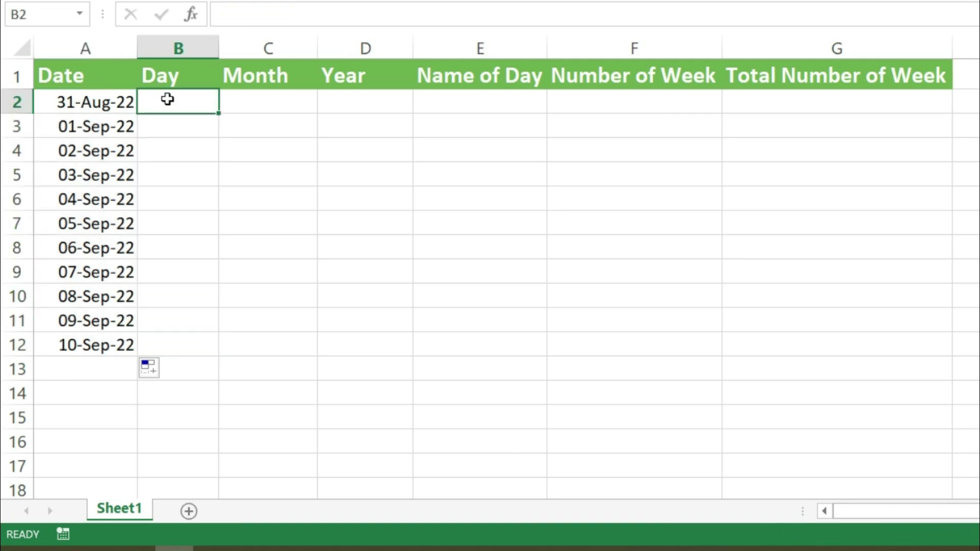
type("=")
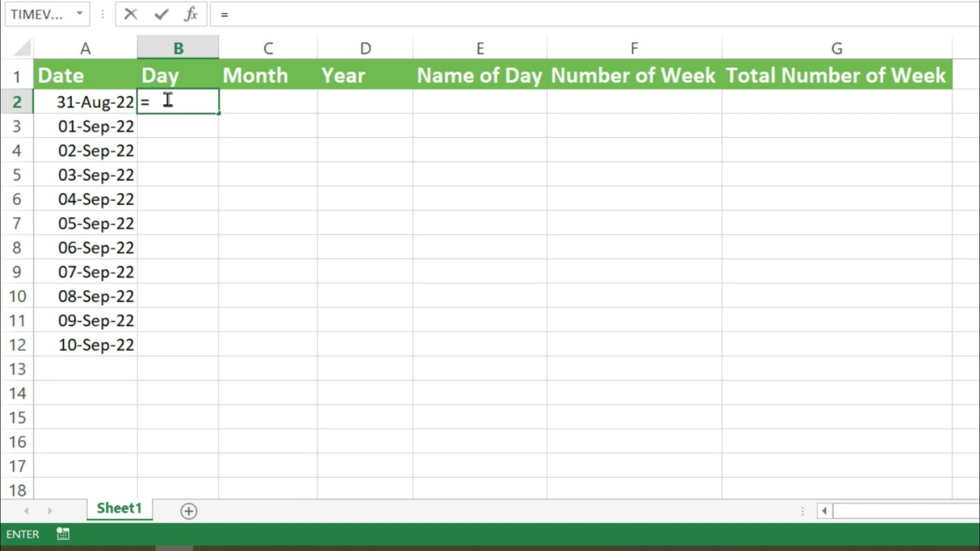
type("day")
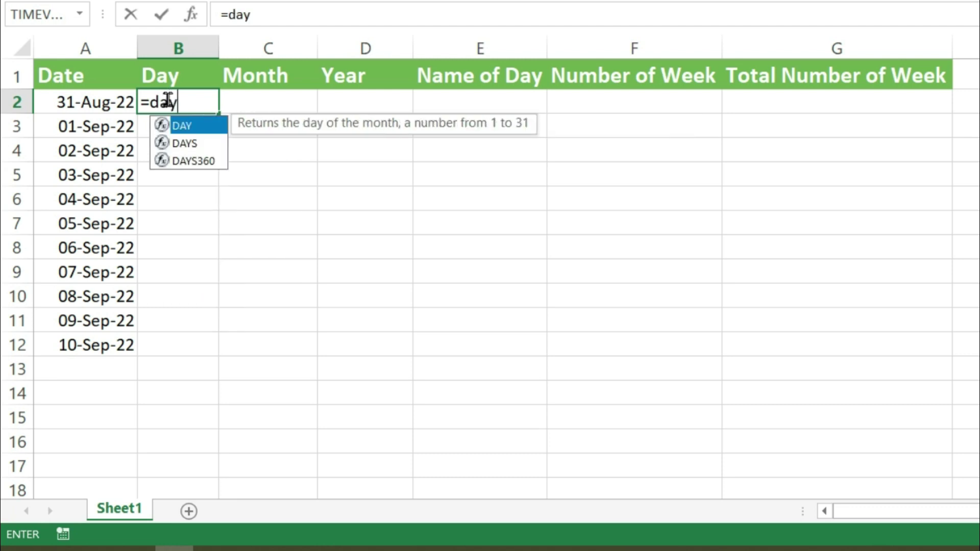
key("Tab")
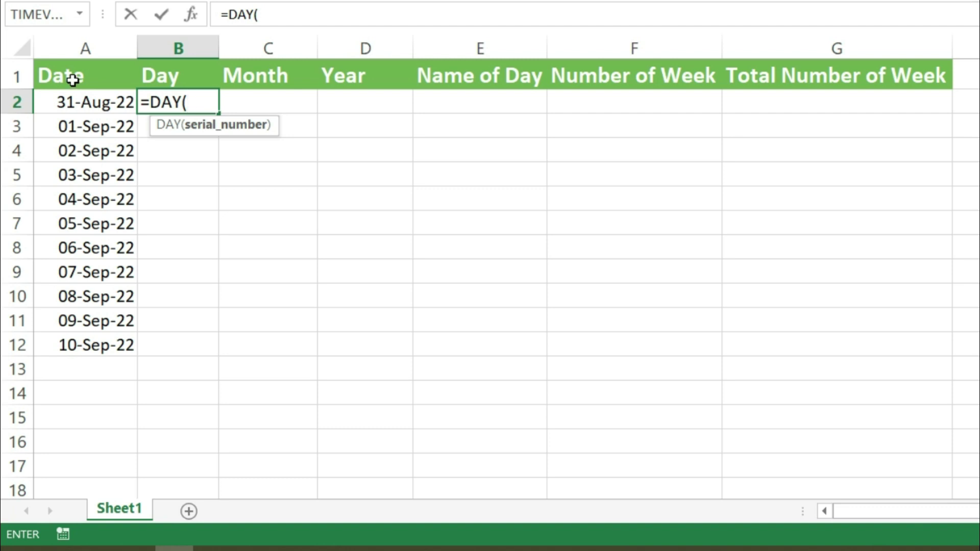
left_click(90, 104)
type(")")
key("Return")
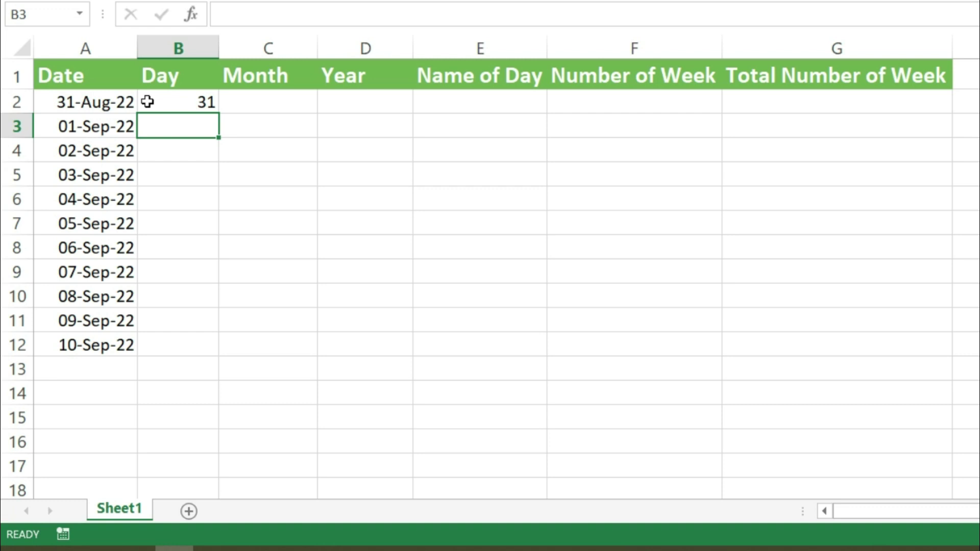
left_click(202, 102)
left_click_drag(218, 117, 224, 348)
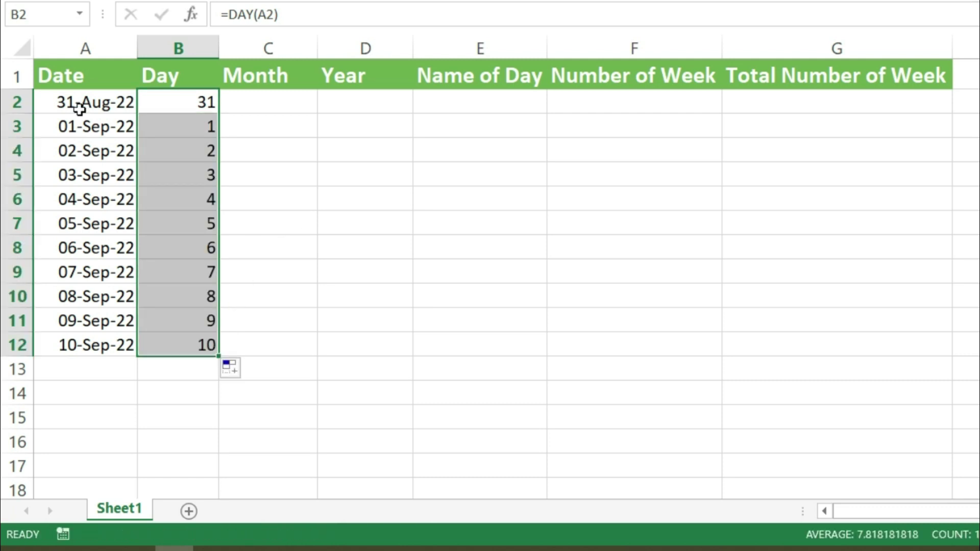
double_click(273, 105)
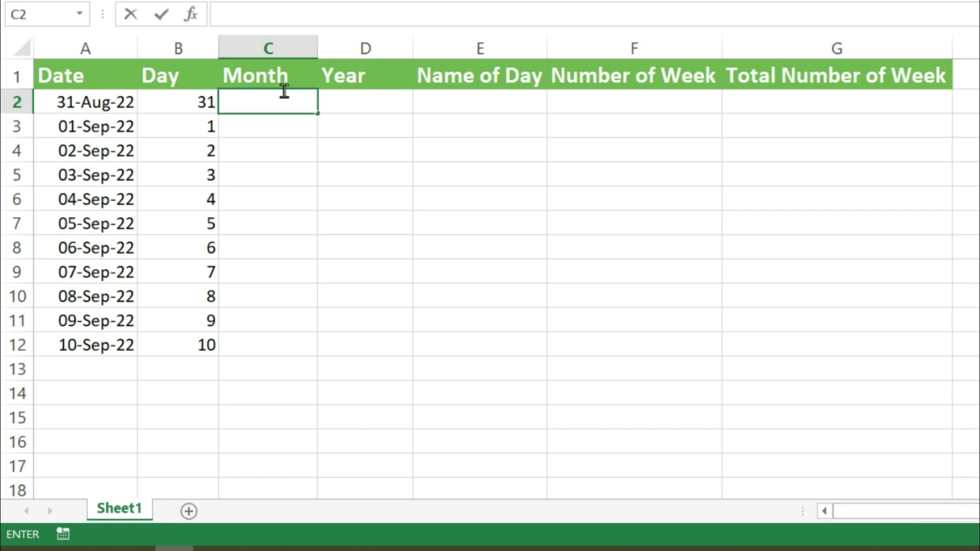
Enter =MONTH(A2) in C2 and fill it down to C12, giving 8 then 9.
type("=")
type("month")
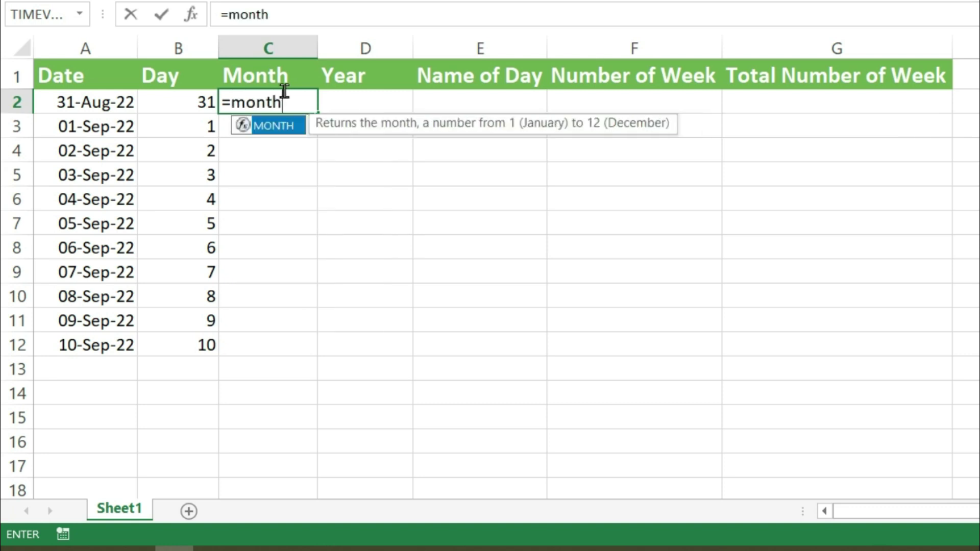
key("Tab")
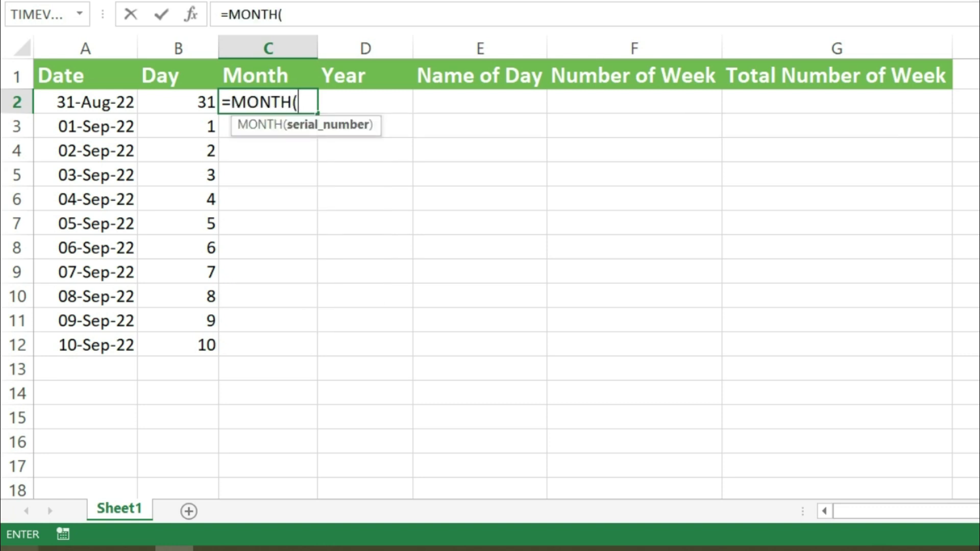
left_click(84, 104)
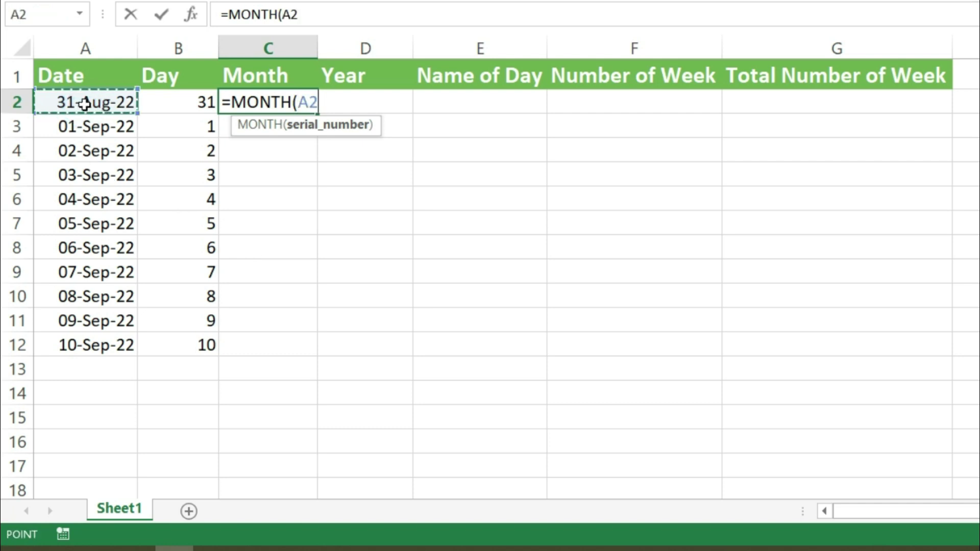
type(")")
key("Return")
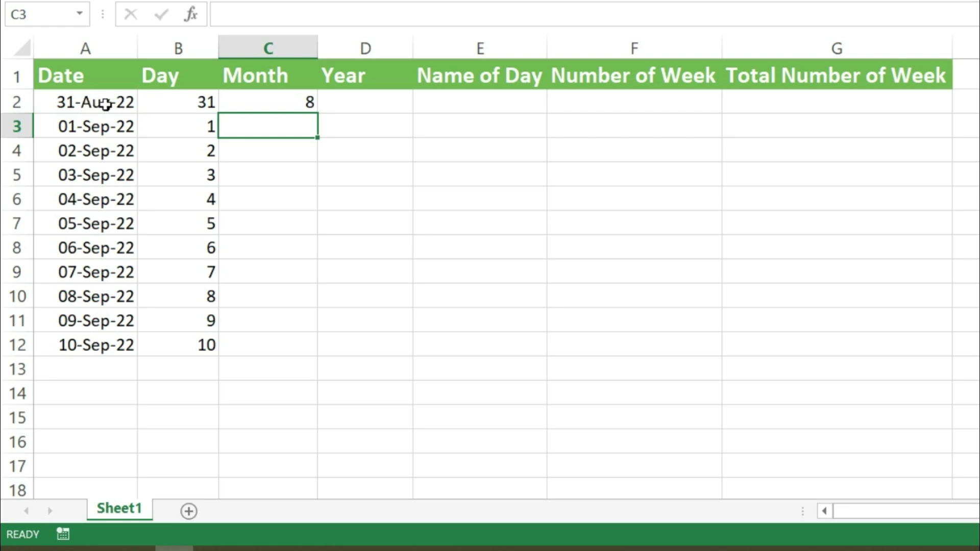
left_click(278, 102)
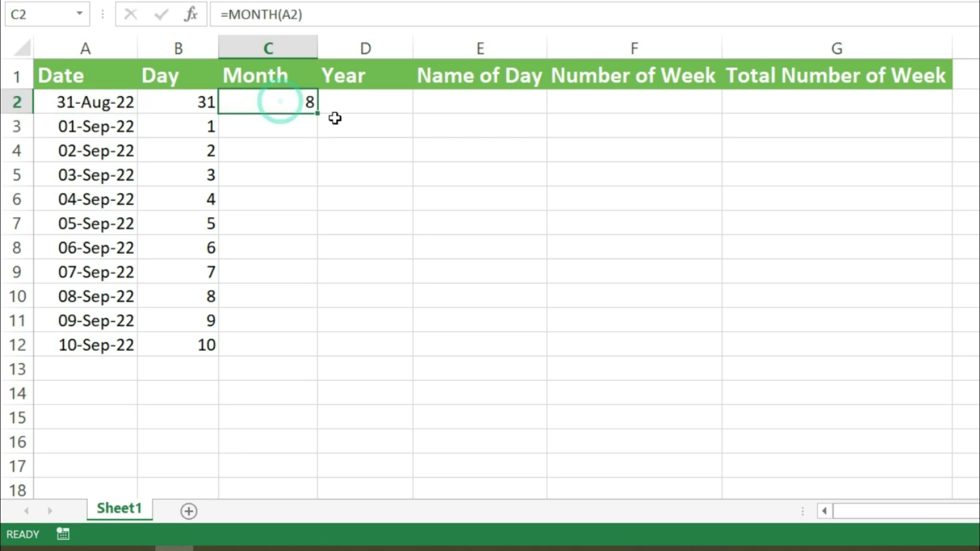
left_click_drag(319, 114, 323, 357)
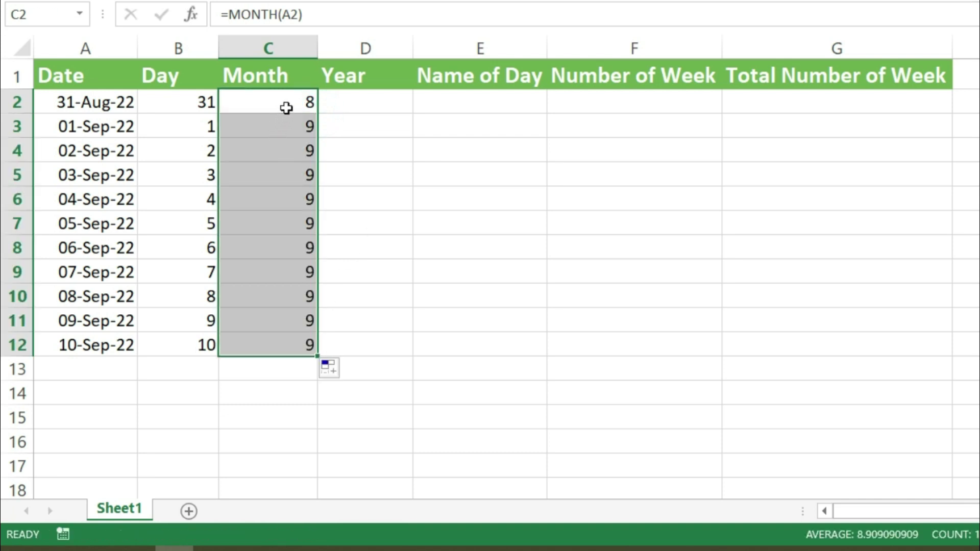
left_click(377, 105)
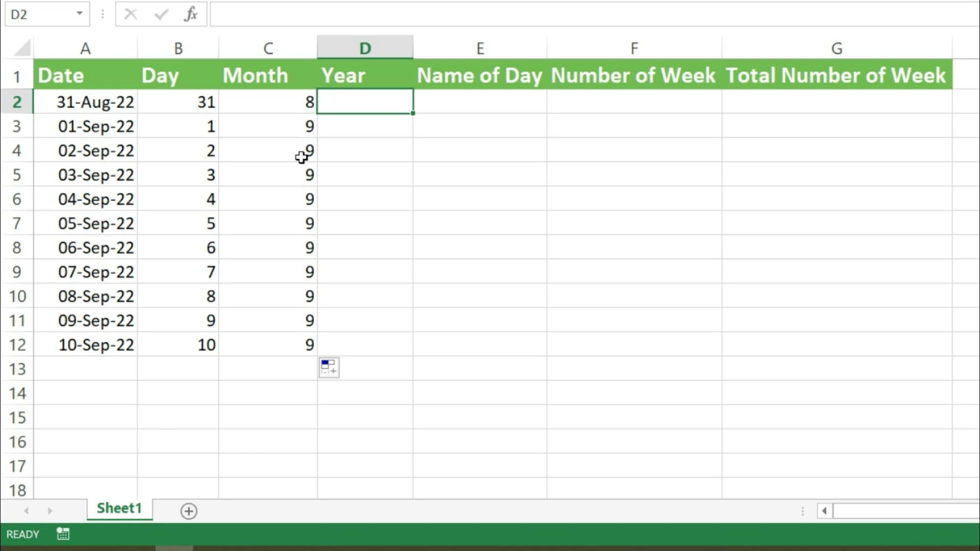
Enter =YEAR(A2) in D2 and copy it down to D12, showing 2022 throughout.
type("=")
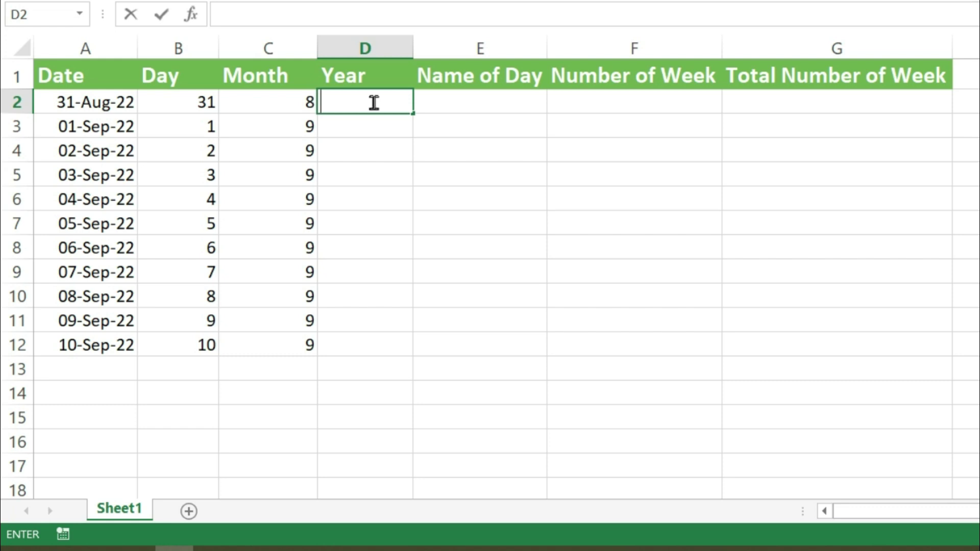
type("=")
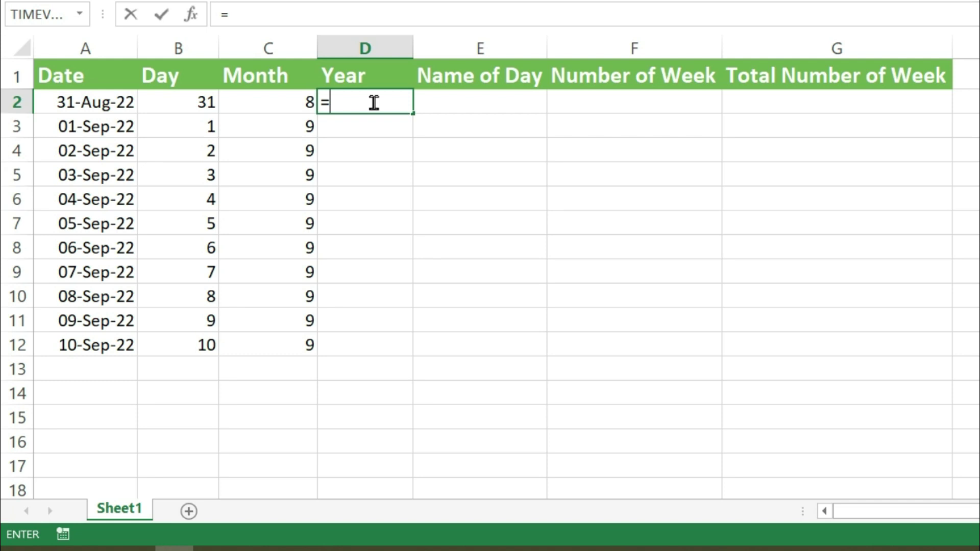
type("year")
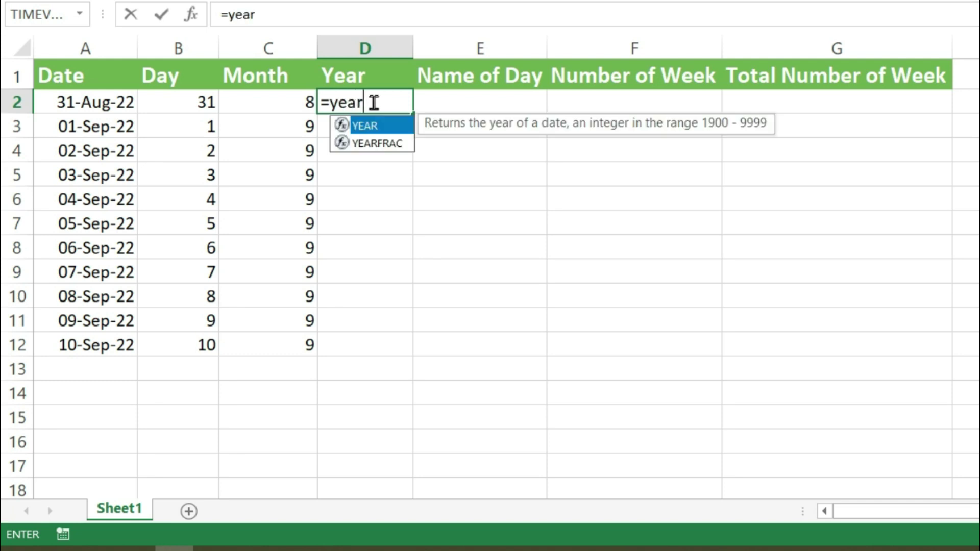
key("Tab")
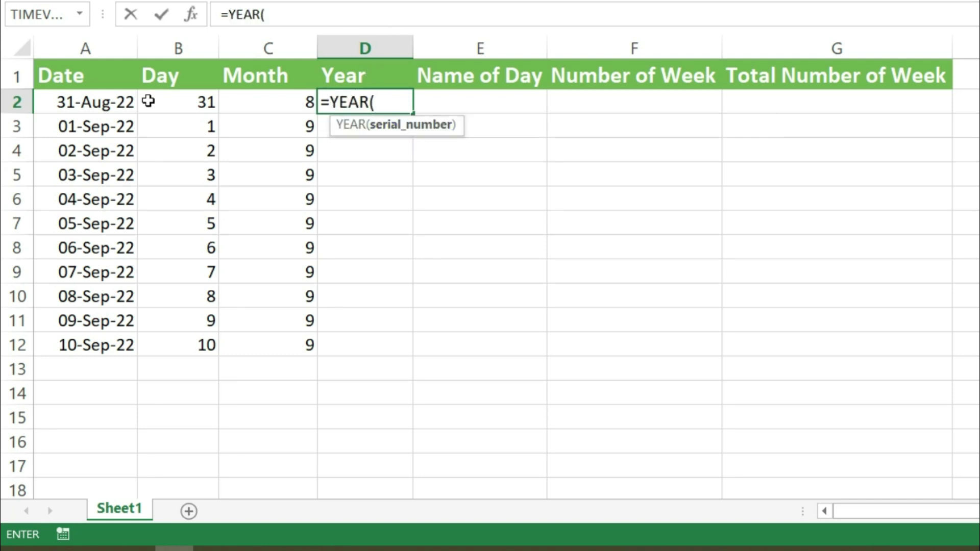
left_click(82, 103)
type(")")
key("Return")
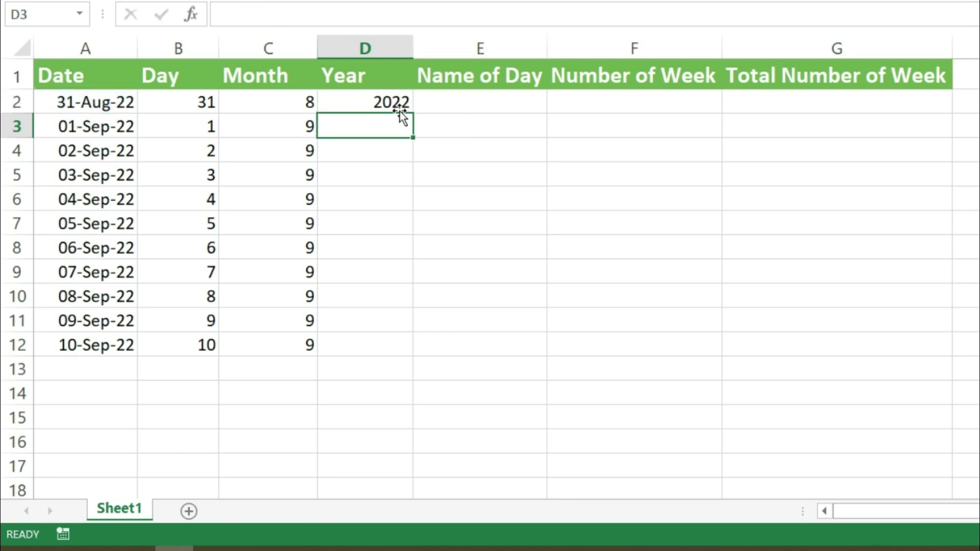
left_click(400, 110)
left_click_drag(412, 113, 427, 348)
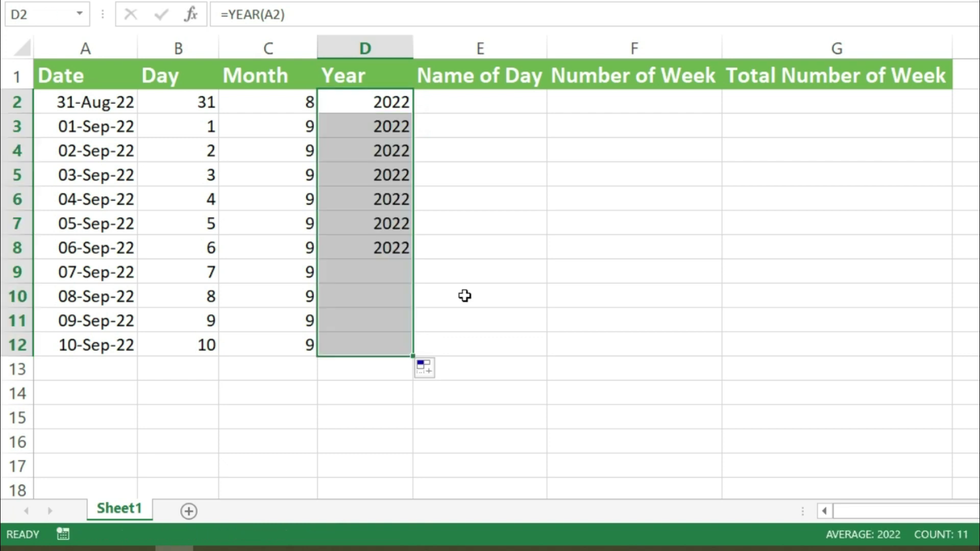
left_click(466, 104)
double_click(467, 104)
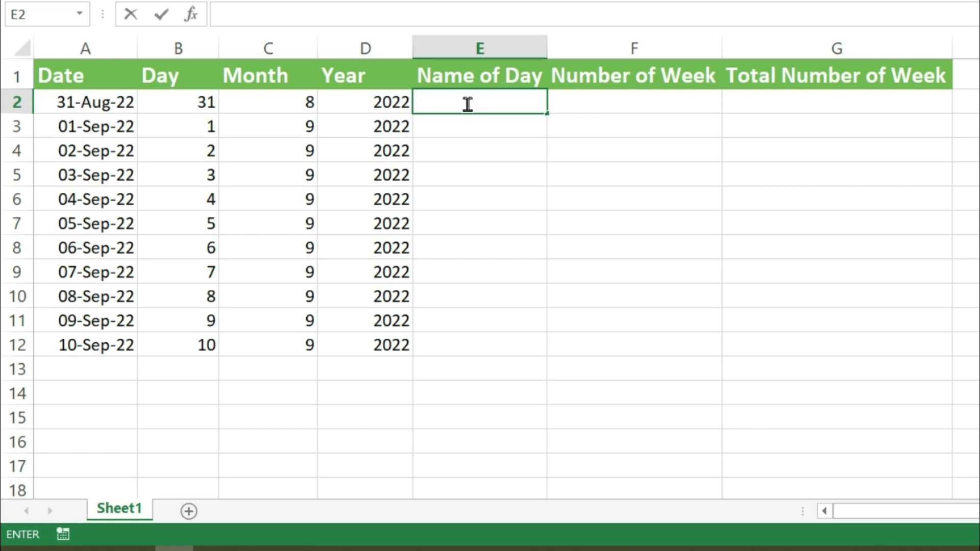
Enter =TEXT(A2,"dddd") in E2 and fill it down to E12, Wednesday through Saturday.
type("=")
type("t")
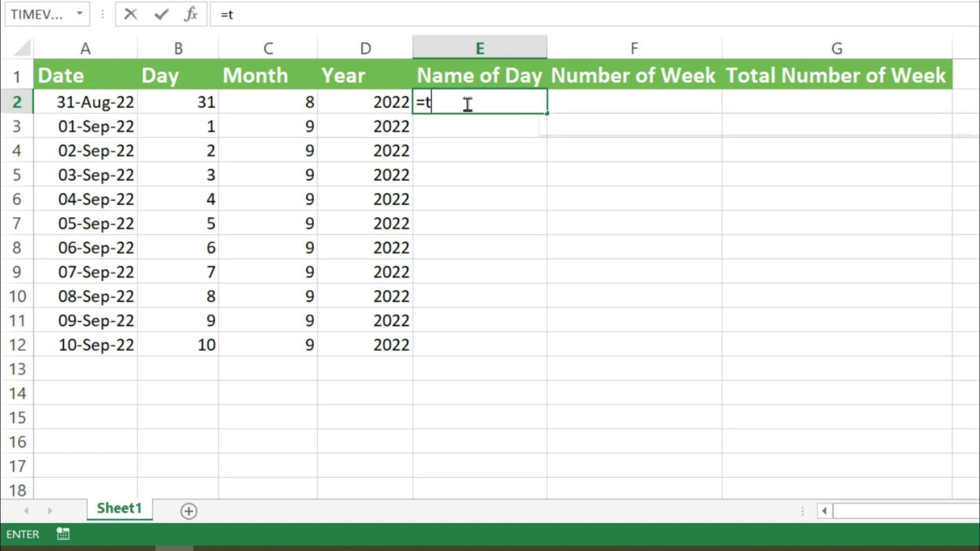
type("ext")
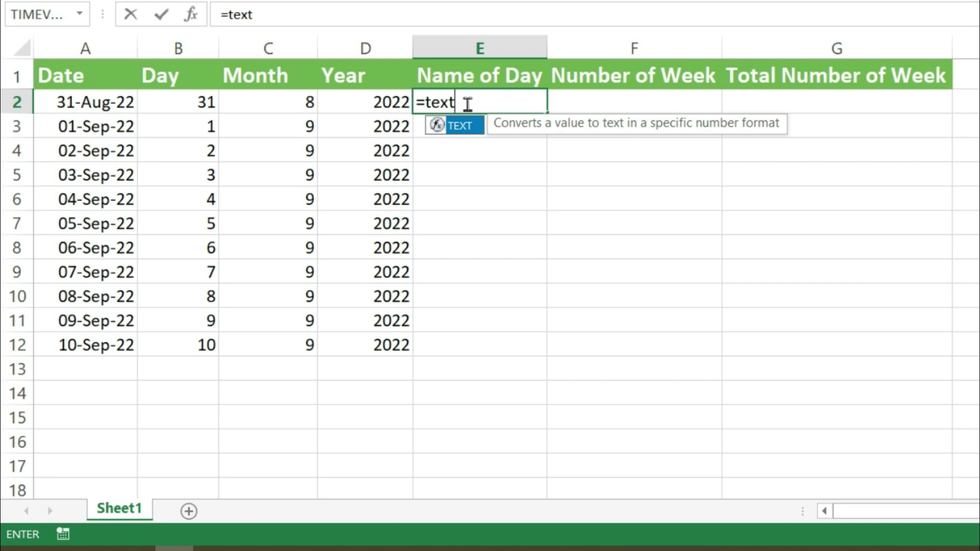
key("Tab")
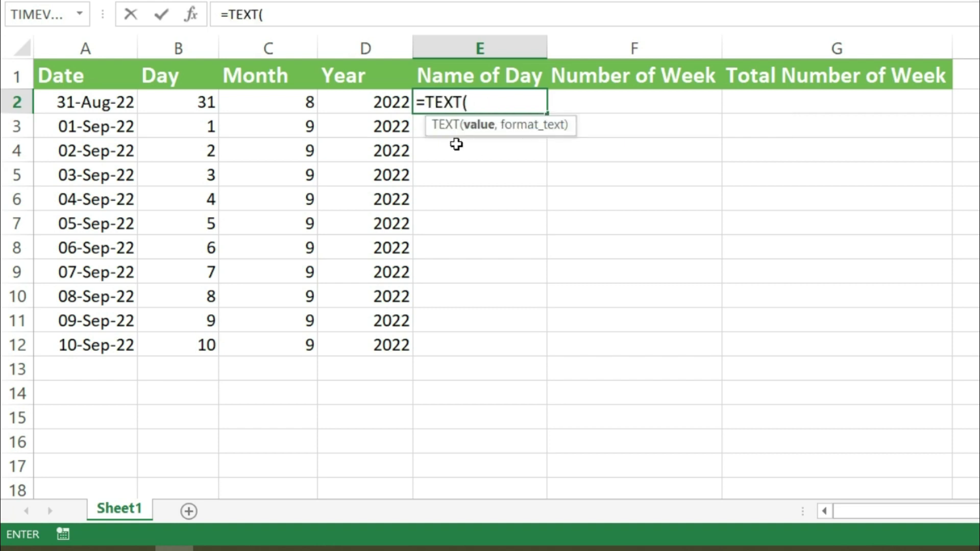
left_click(105, 106)
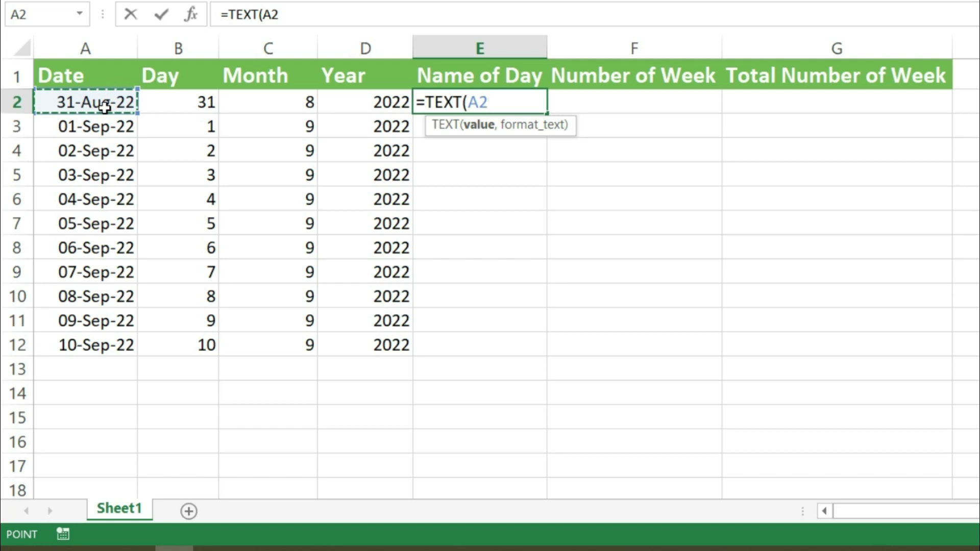
type(",")
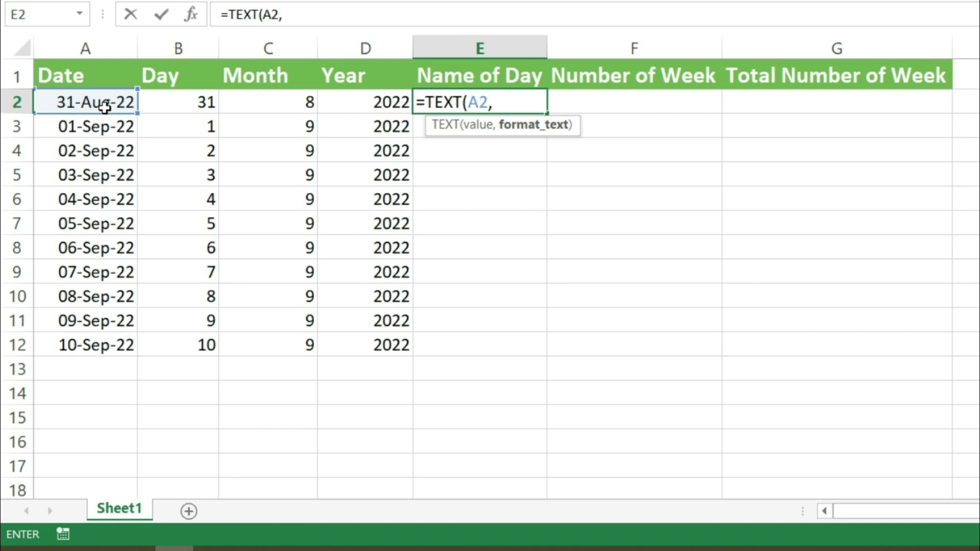
type("\"dddd")
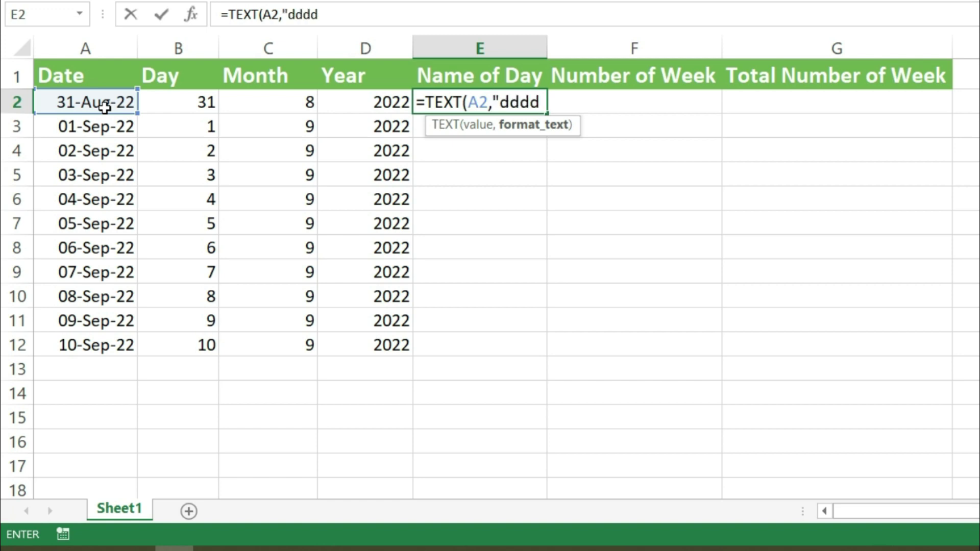
type("\")")
key("Return")
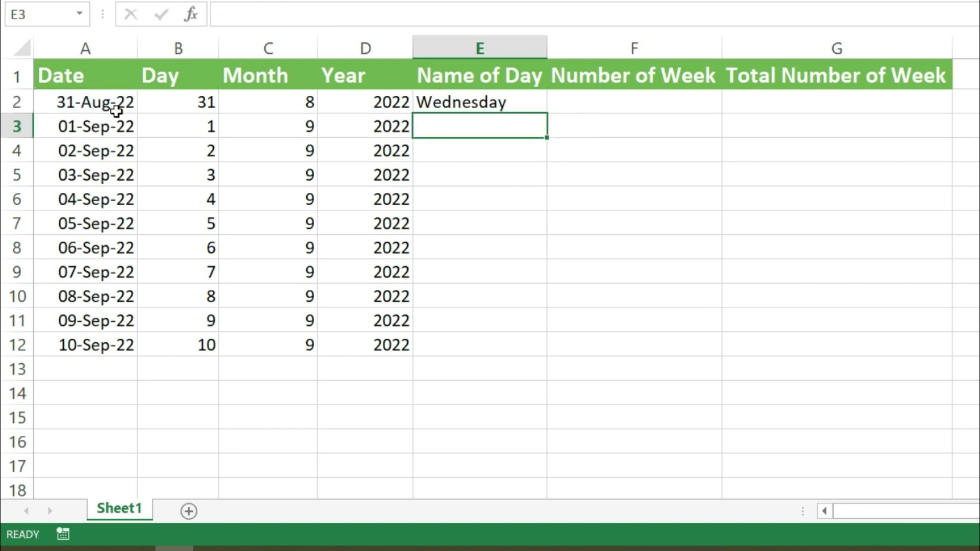
left_click(529, 103)
left_click_drag(550, 114, 548, 355)
left_click(566, 271)
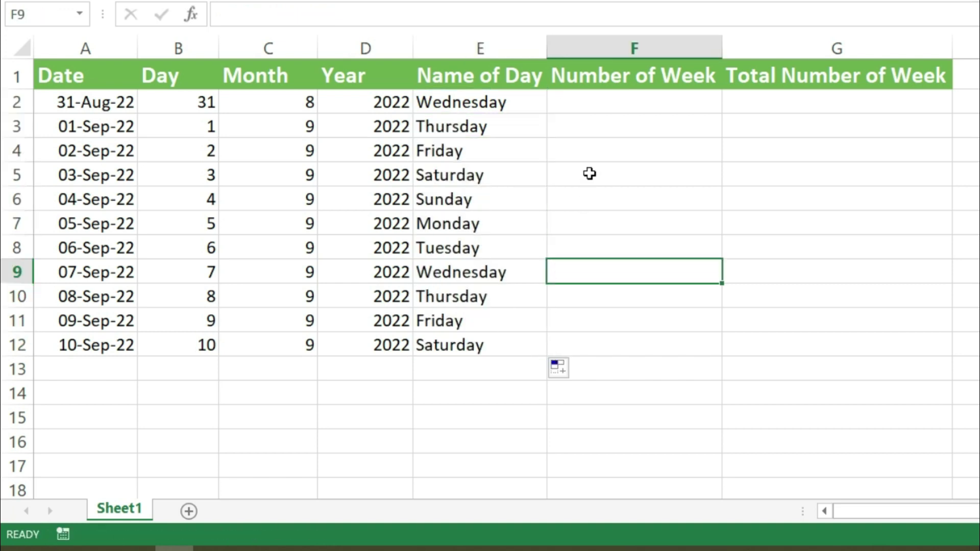
Enter =WEEKDAY(A2,1) in F2, counting Sunday as 1.
left_click(610, 109)
type("=")
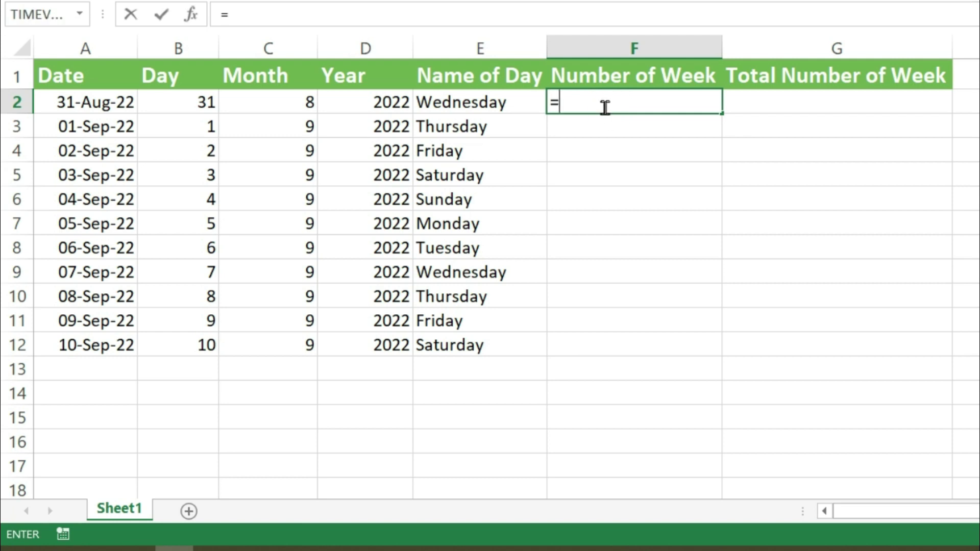
type("w")
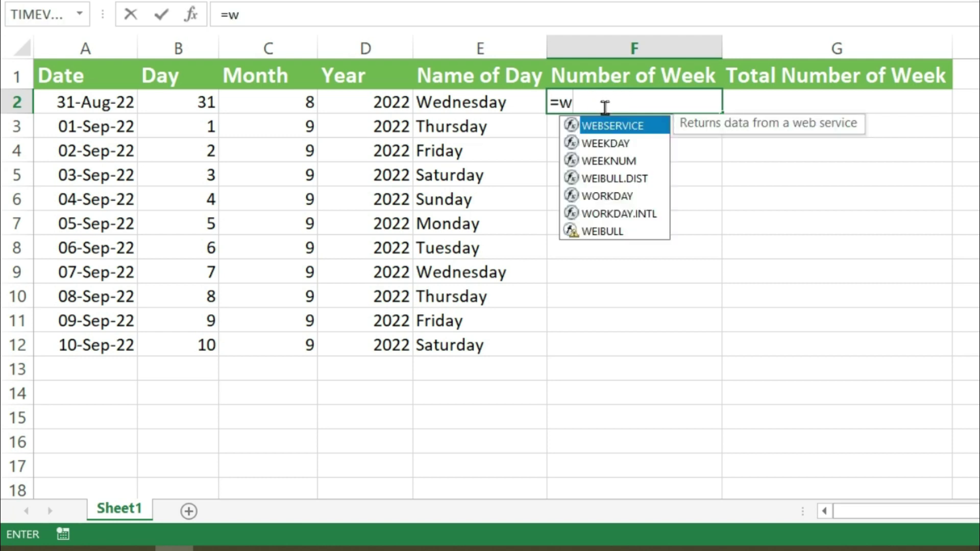
key("Down")
key("Tab")
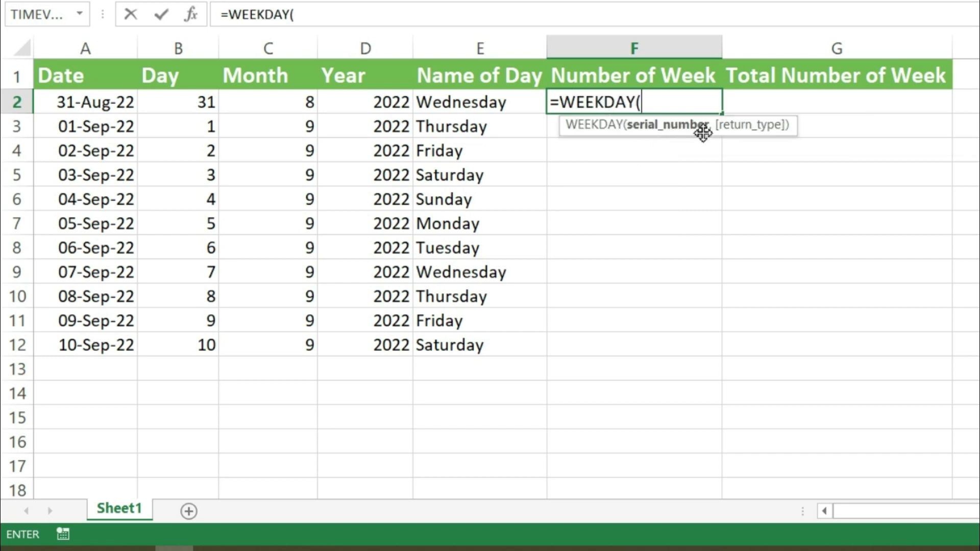
left_click(76, 103)
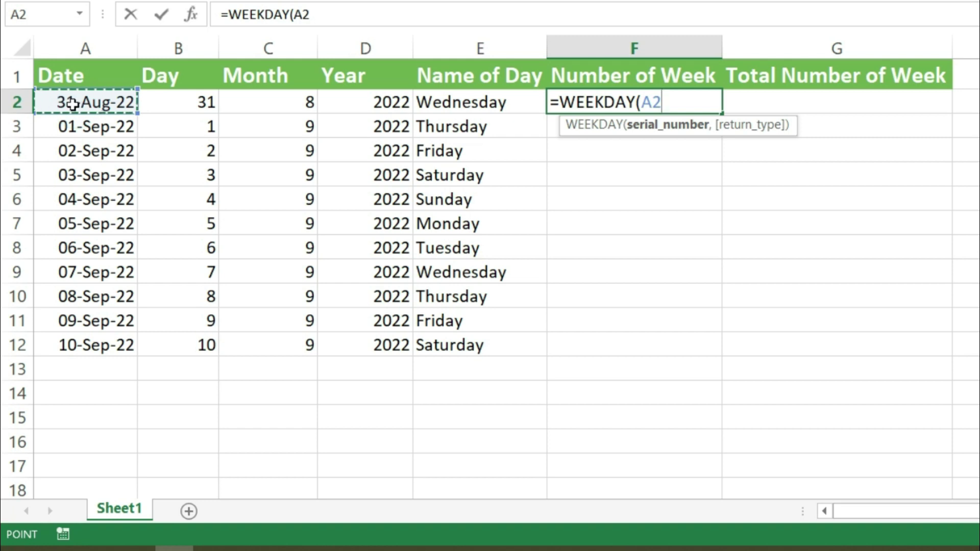
type(",")
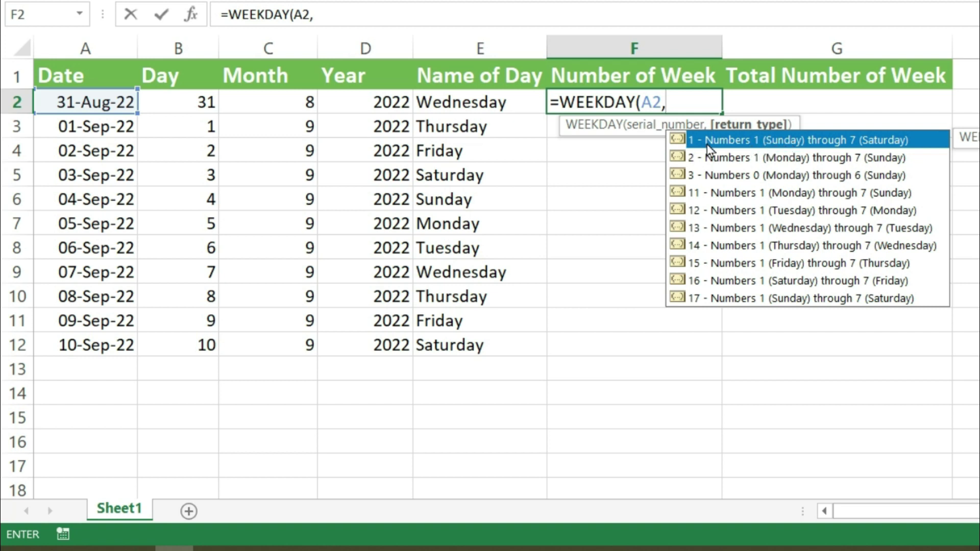
double_click(709, 143)
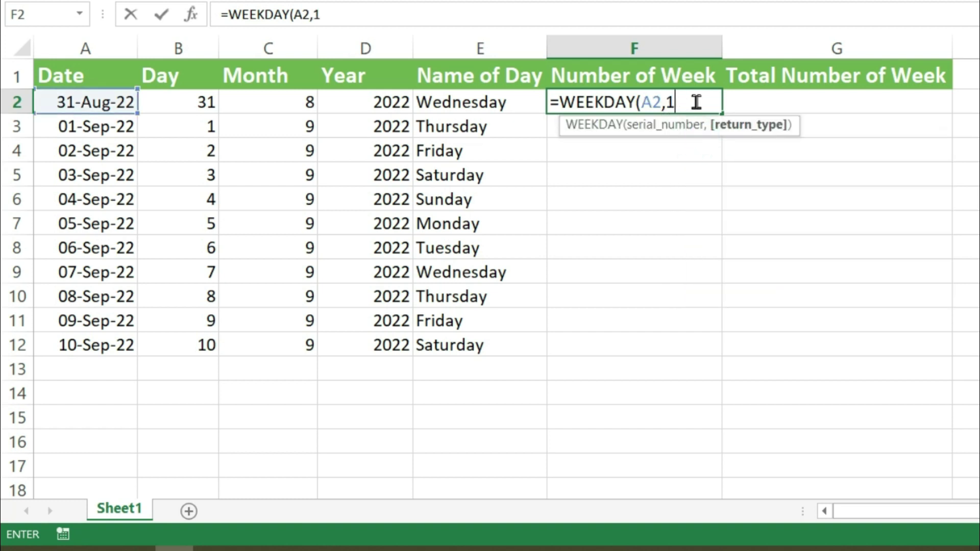
type(")")
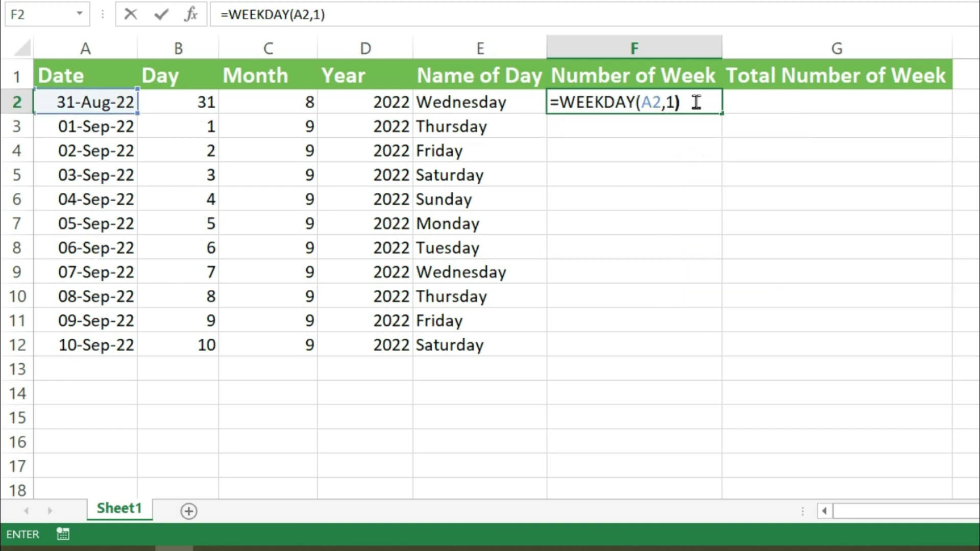
key("Return")
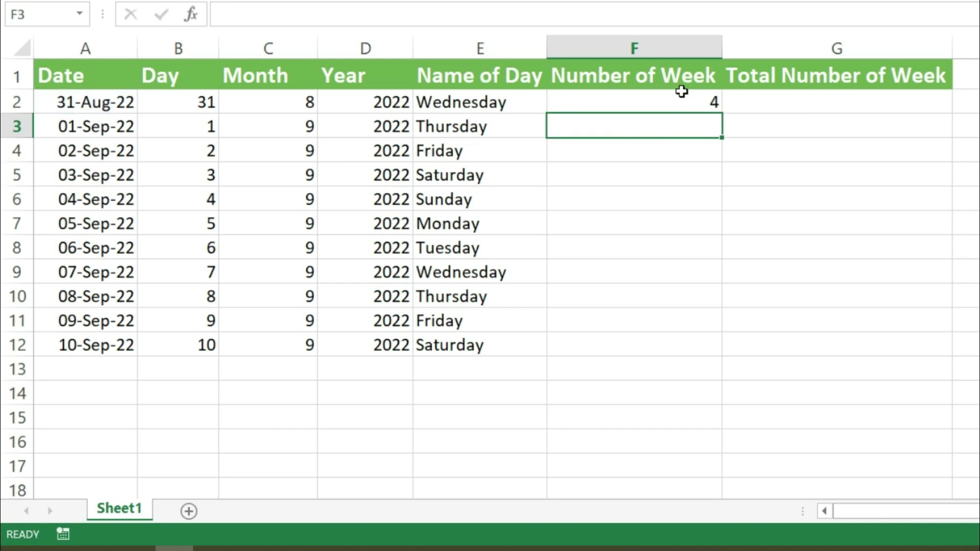
Copy the WEEKDAY formula down to F12, giving 4–7 then 1–7.
left_click(684, 94)
left_click_drag(722, 113, 713, 351)
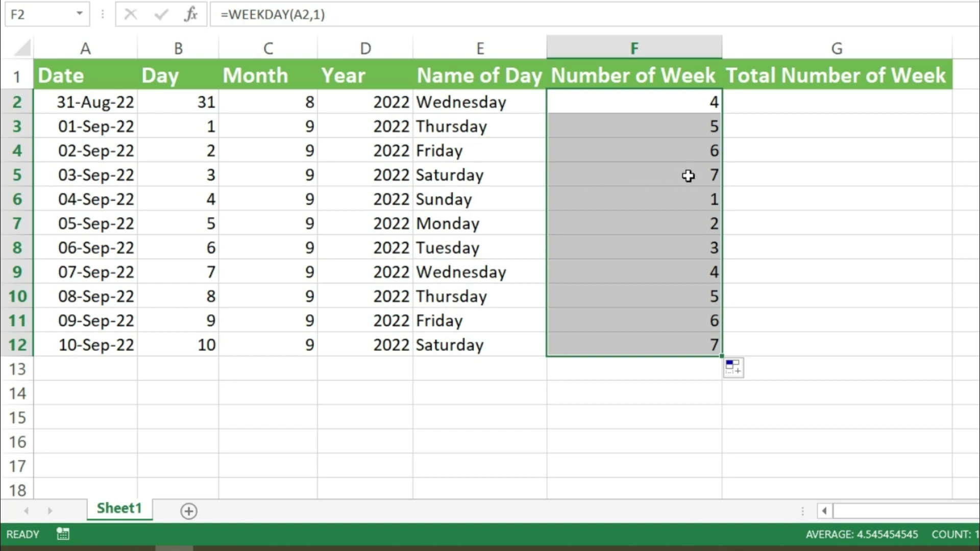
left_click(715, 205)
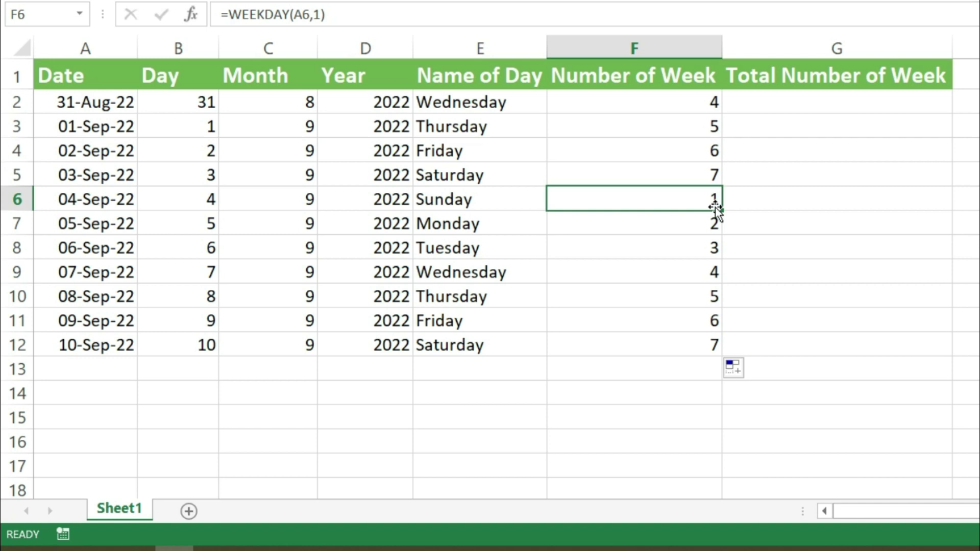
left_click(801, 96)
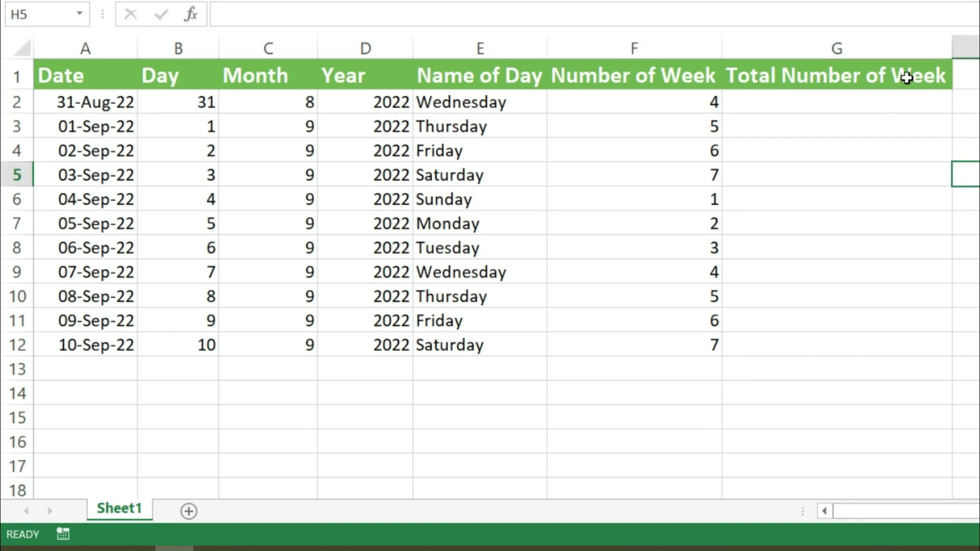
Enter =WEEKNUM(A2,1) in G2, with weeks starting on Sunday.
double_click(860, 103)
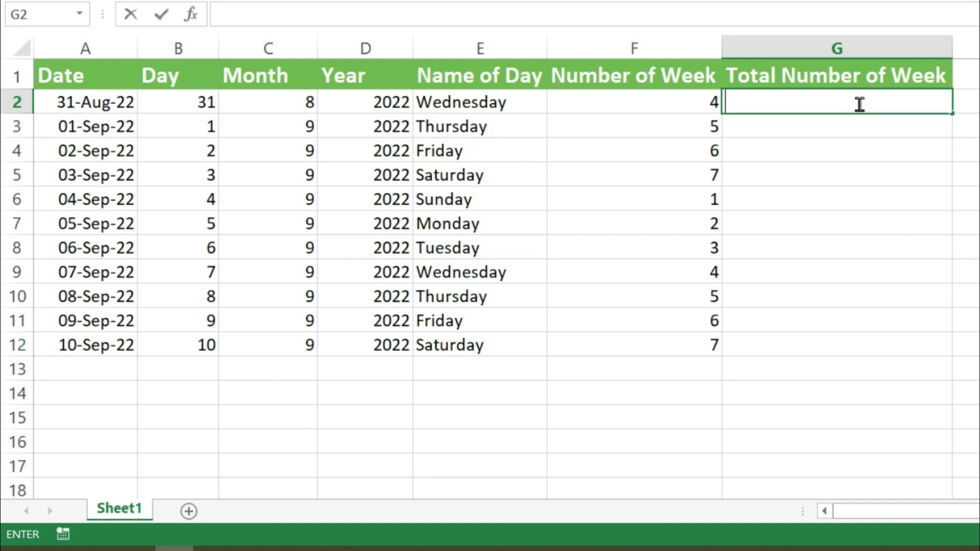
left_click(852, 105)
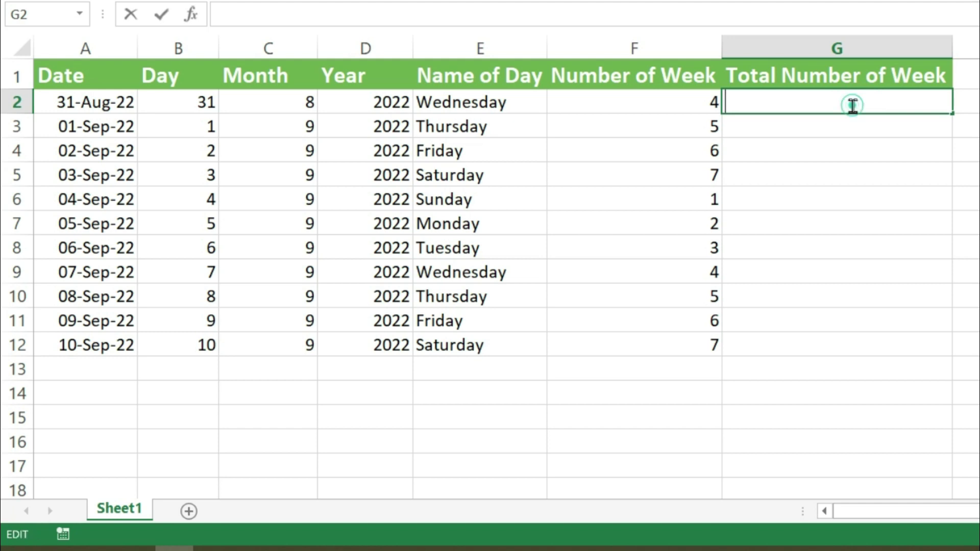
key("Return")
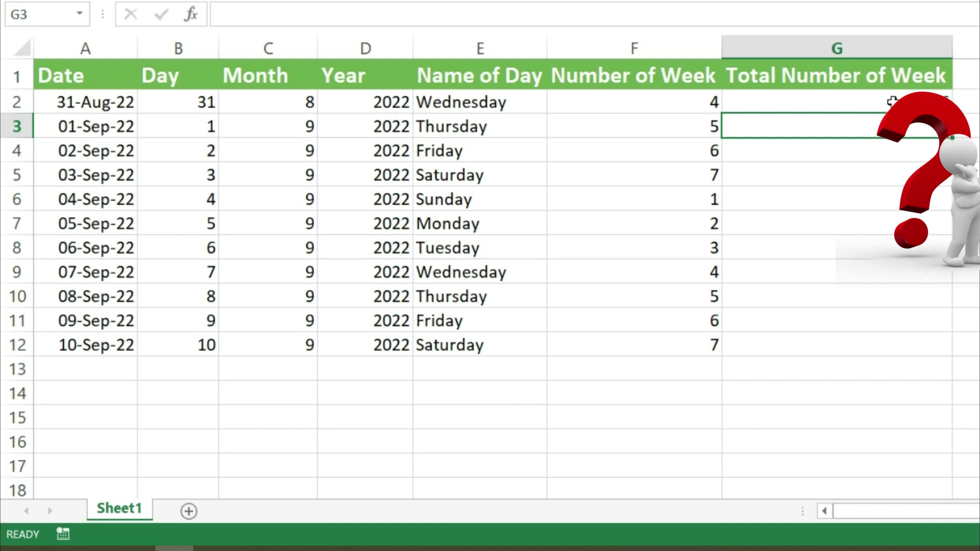
double_click(850, 105)
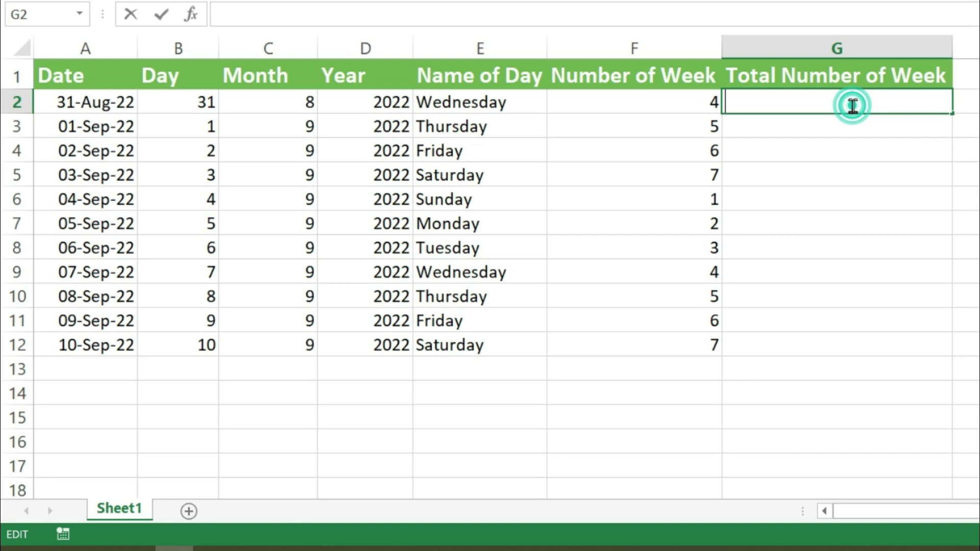
type("=")
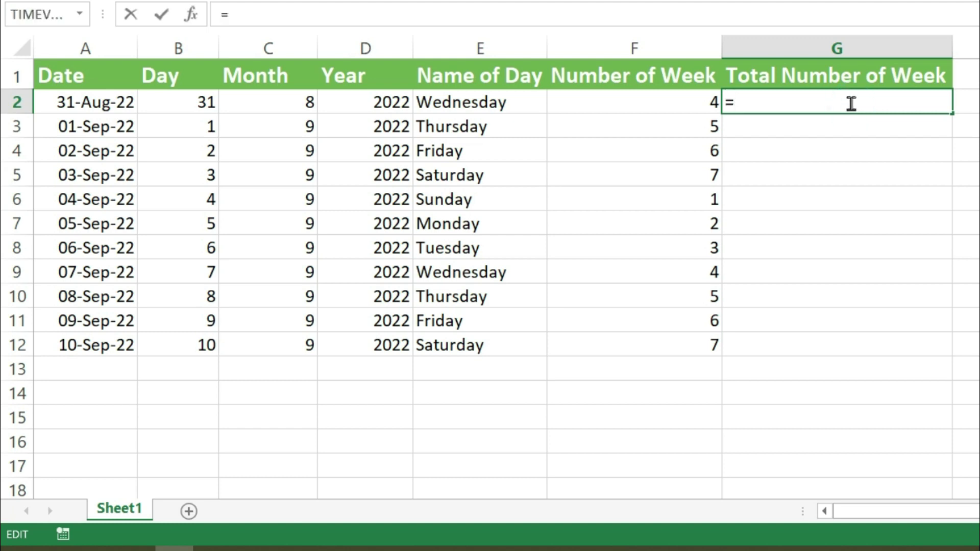
type("we")
key("Down")
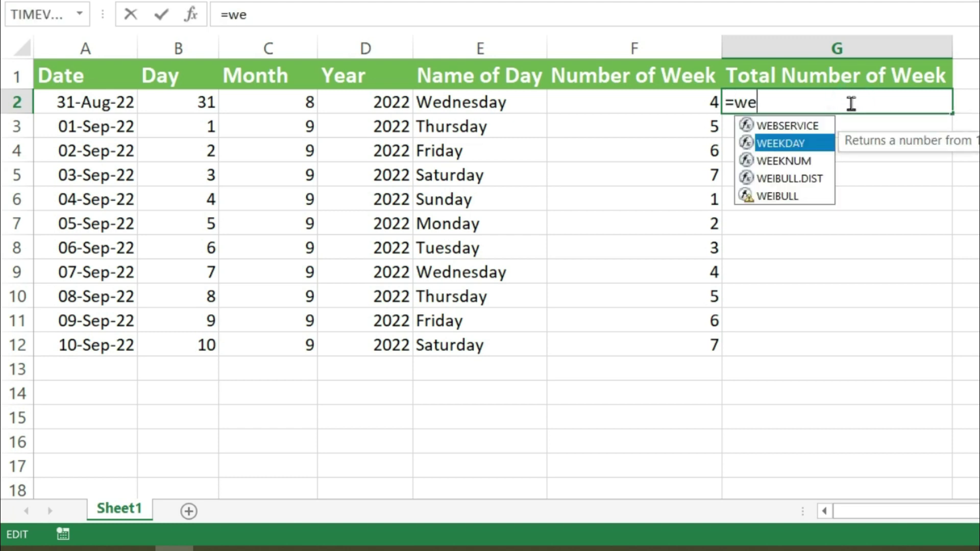
key("Down")
key("Tab")
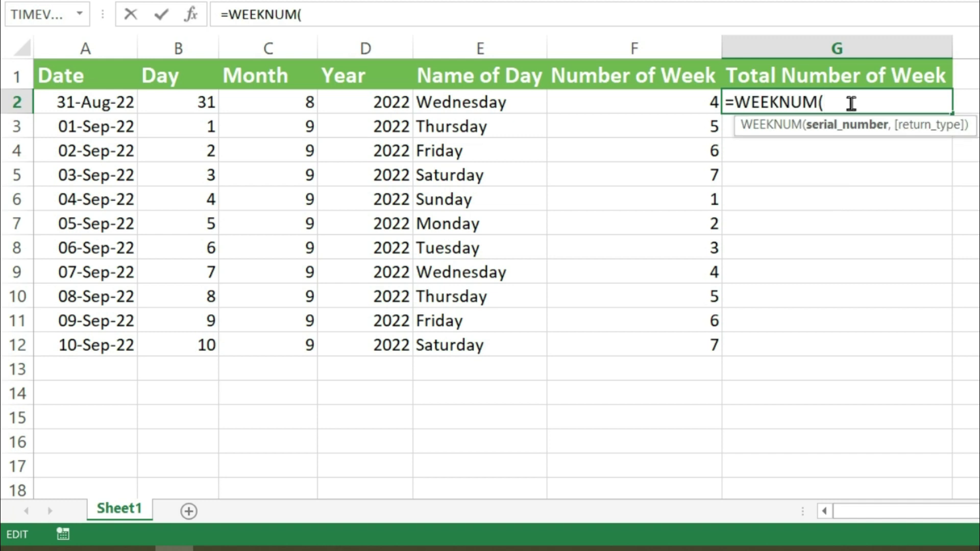
left_click(109, 106)
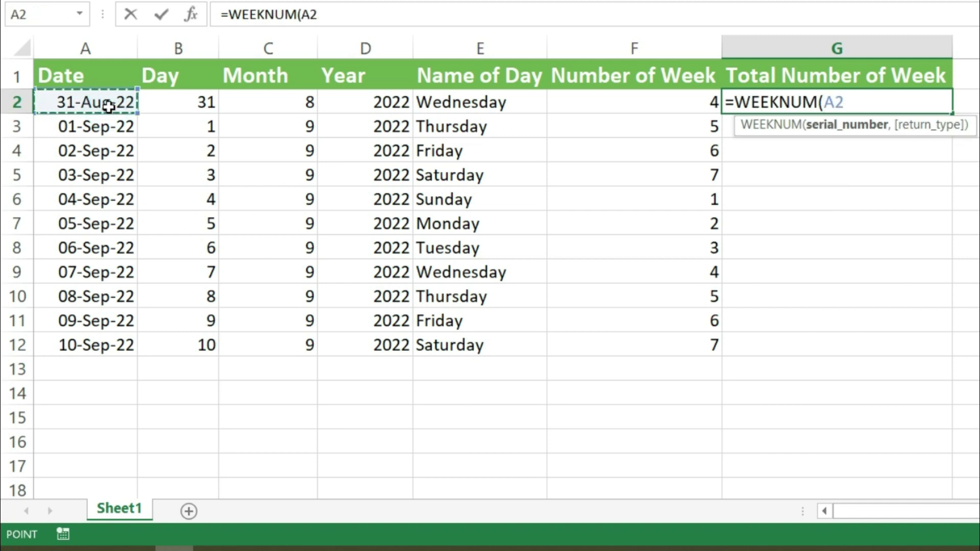
type(",")
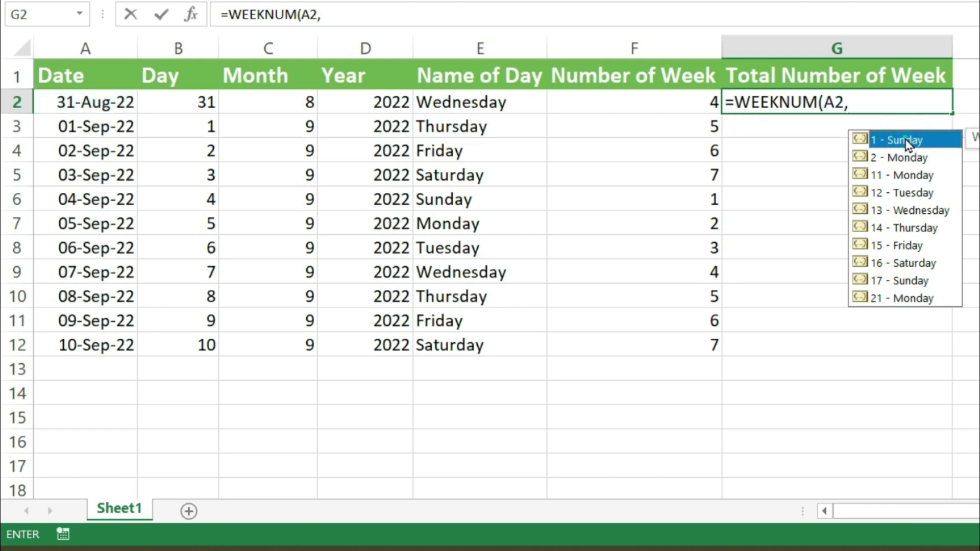
double_click(906, 143)
type(")")
key("Return")
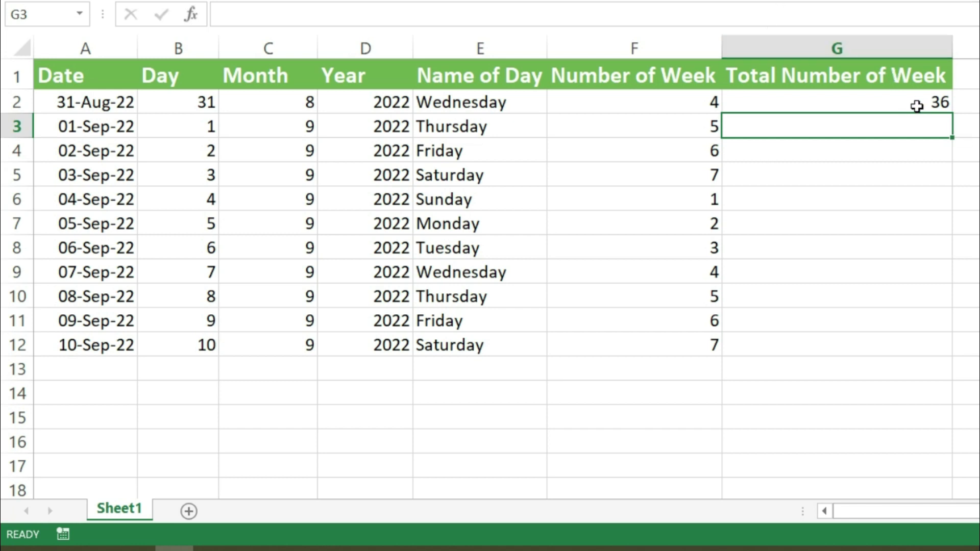
Fill the week-number formula down to G12, giving 36 then 37.
left_click(916, 102)
mouse_move(953, 114)
left_mouse_down()
mouse_move(964, 318)
mouse_move(950, 351)
left_mouse_up()
left_click(963, 272)
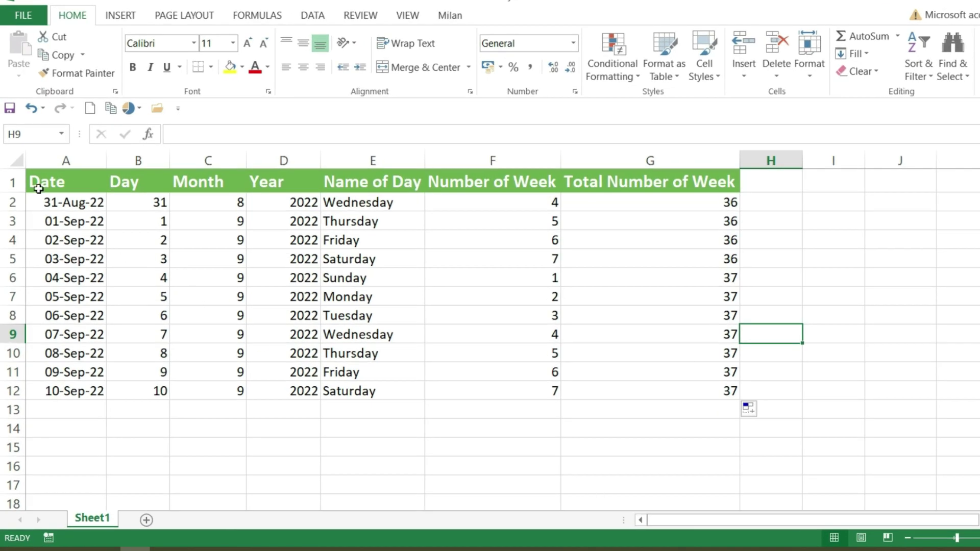
Make the range A1:G12 bold and centred.
left_click_drag(38, 188, 679, 383)
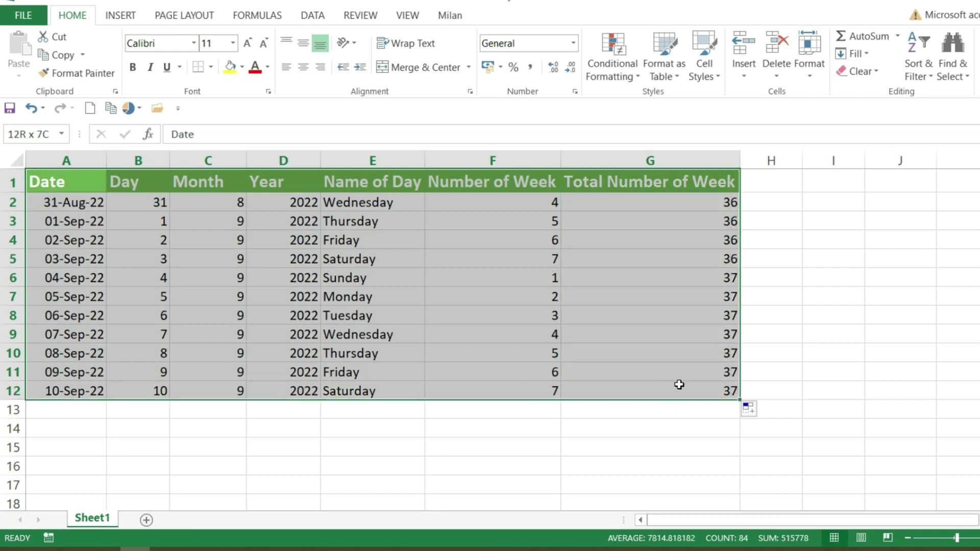
left_click(132, 71)
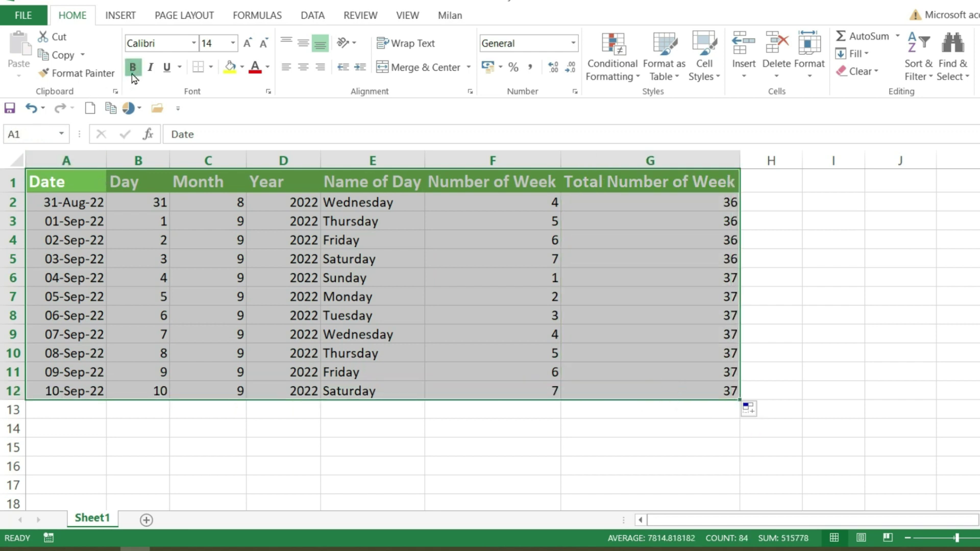
left_click(304, 68)
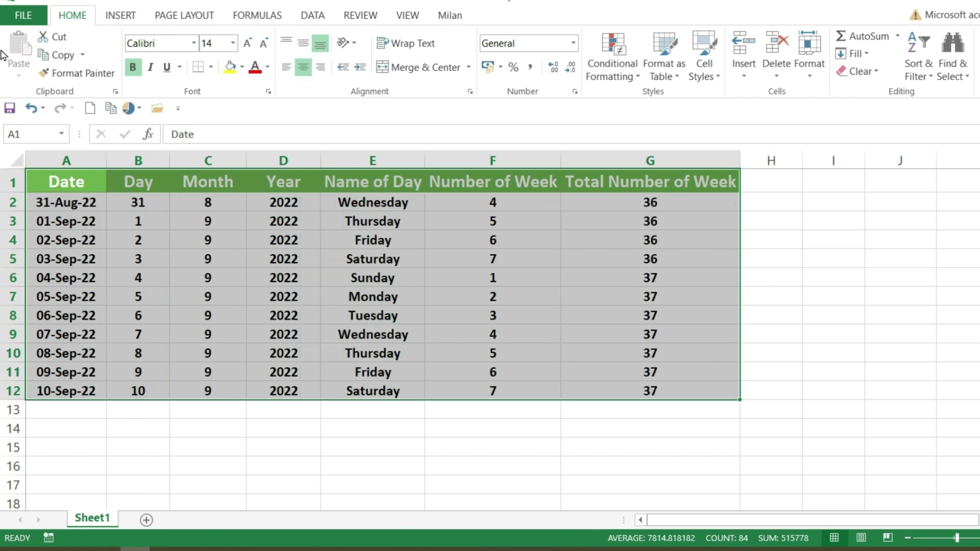
Format the range as a table with the blue banded, grid-bordered style.
left_click(669, 80)
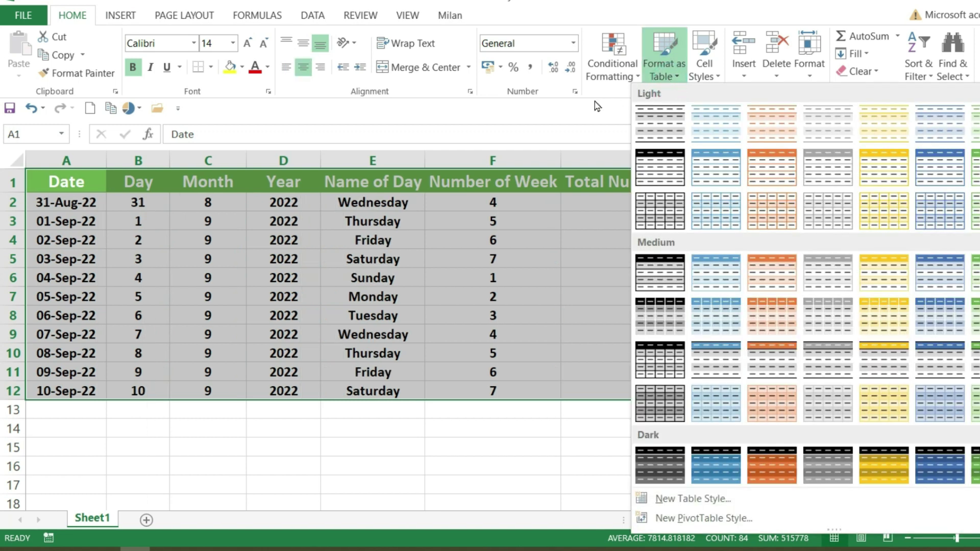
left_click(716, 164)
left_click(965, 72)
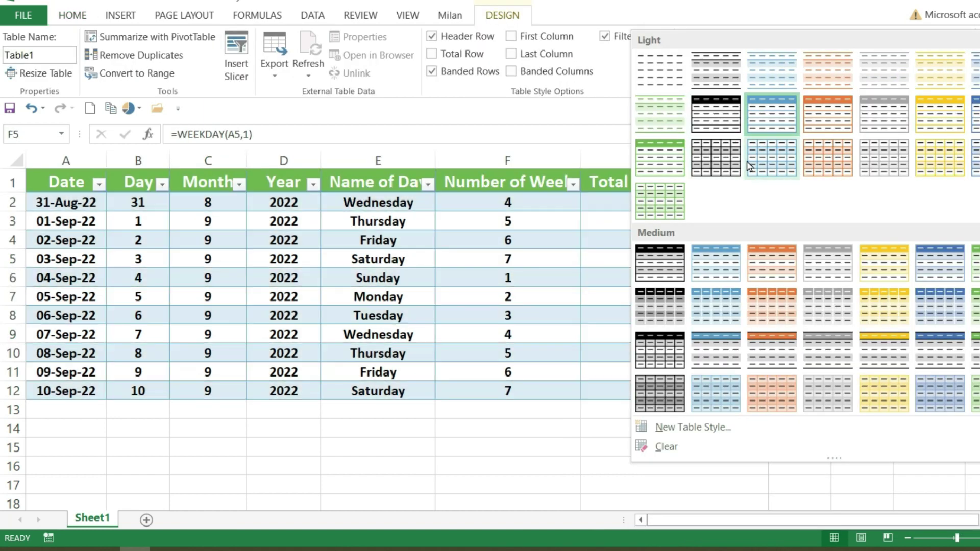
left_click(755, 158)
left_click(799, 201)
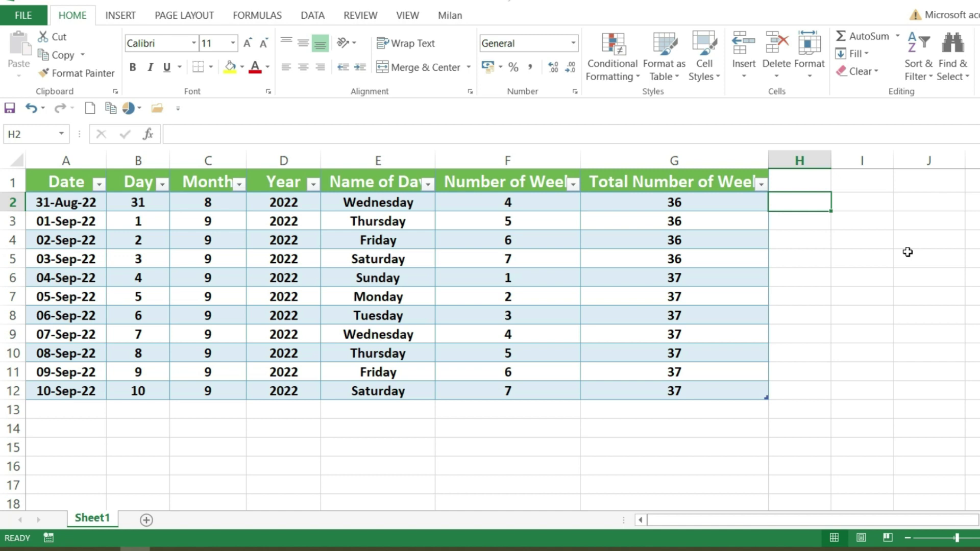
Enter 07-july-1981 in C16 below the table.
scroll(914, 286, "down", 1)
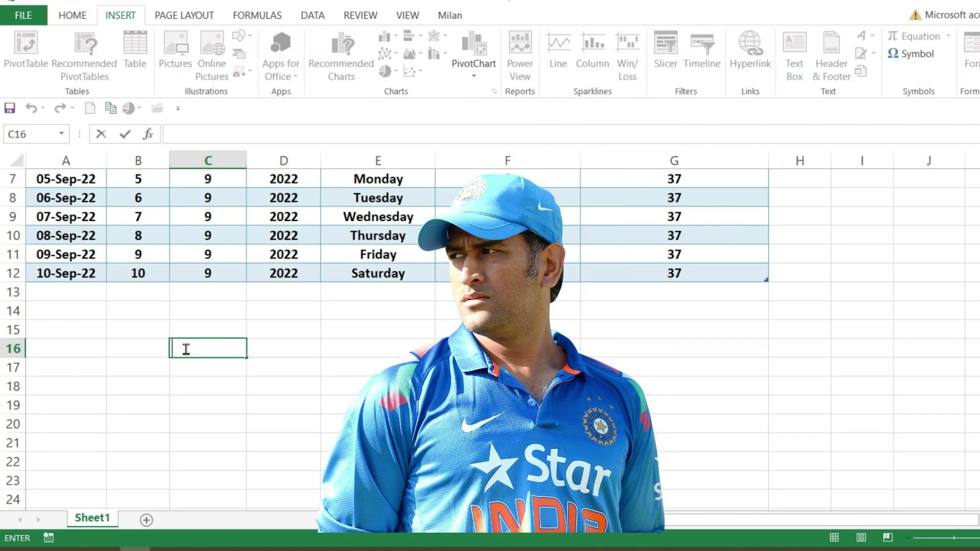
type("0")
type("7-july-")
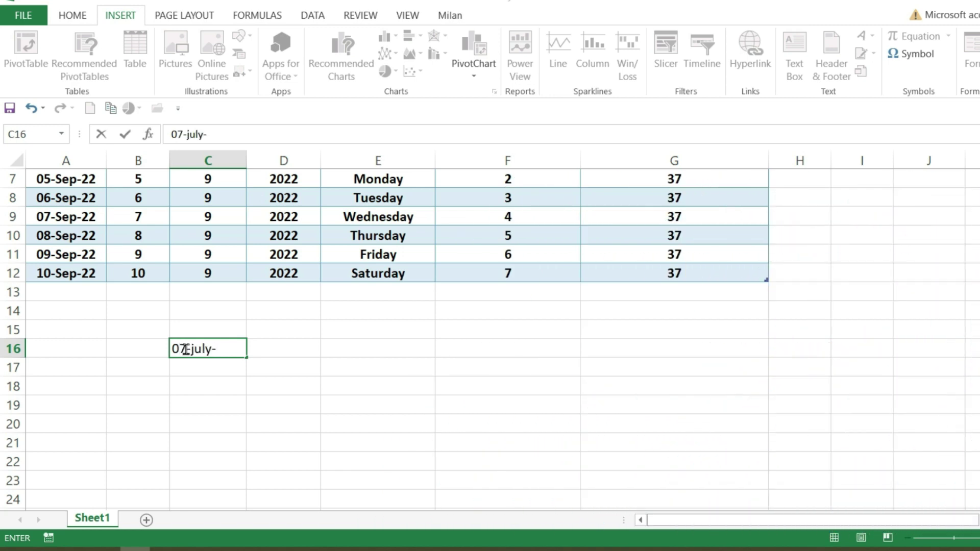
type("19")
type("81")
left_click(299, 347)
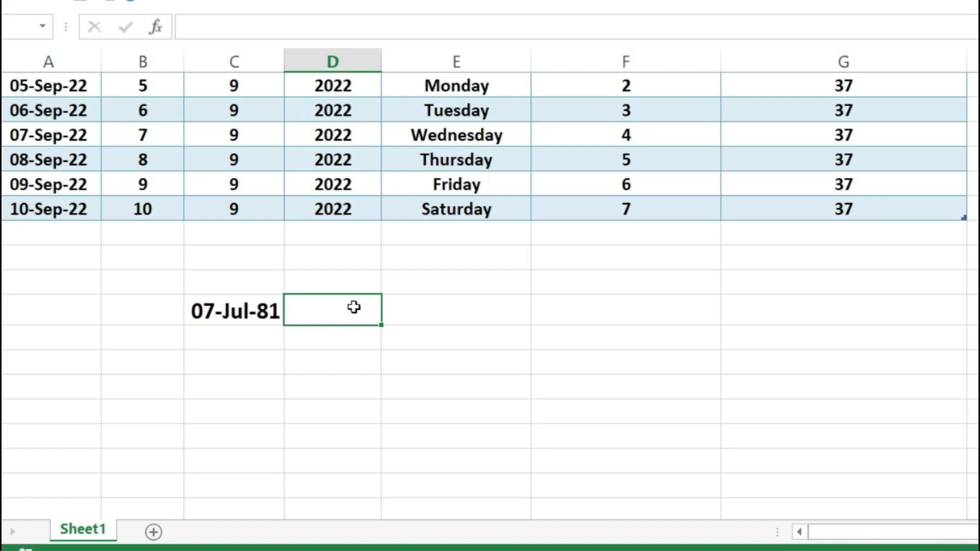
Enter =TEXT(C16,"dddd") in D16, which shows Tuesday.
type("=")
type("text")
key("Tab")
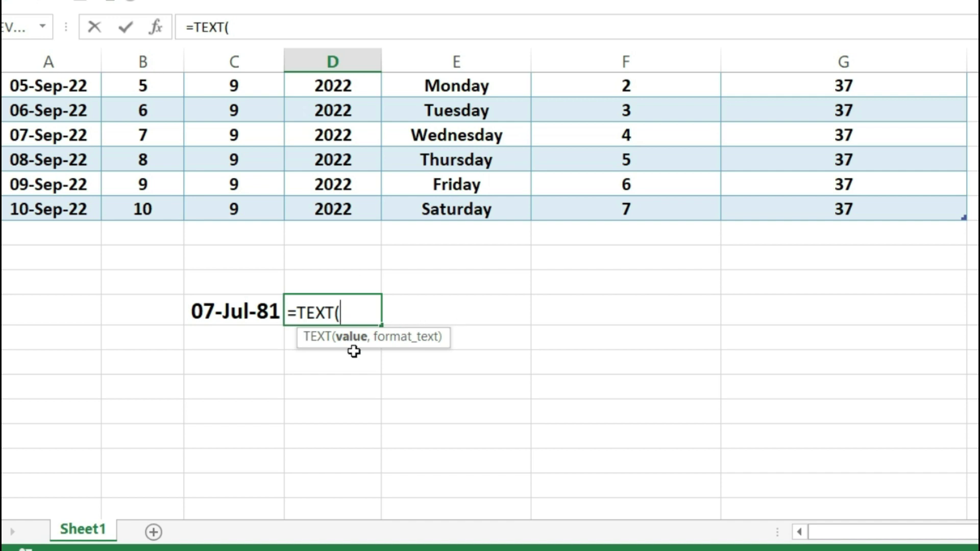
left_click(238, 315)
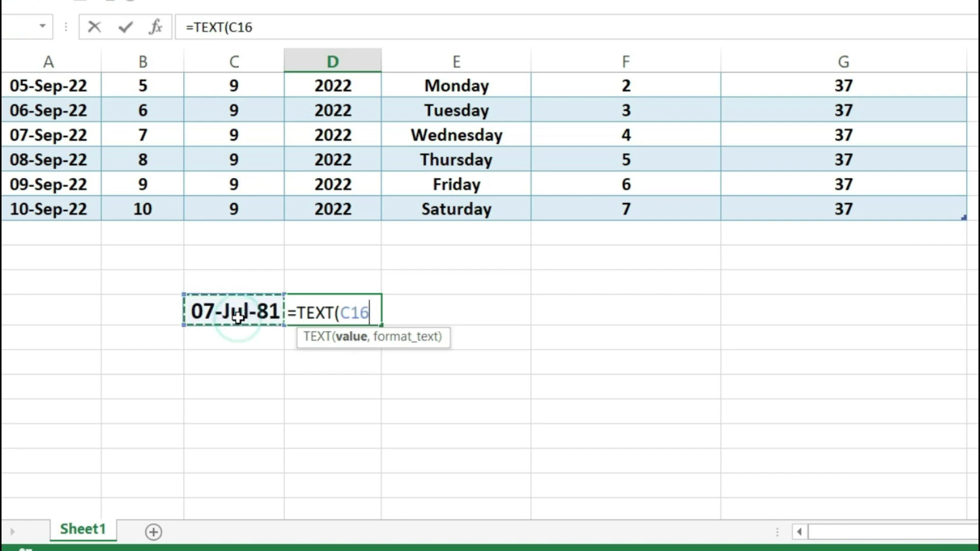
type(",")
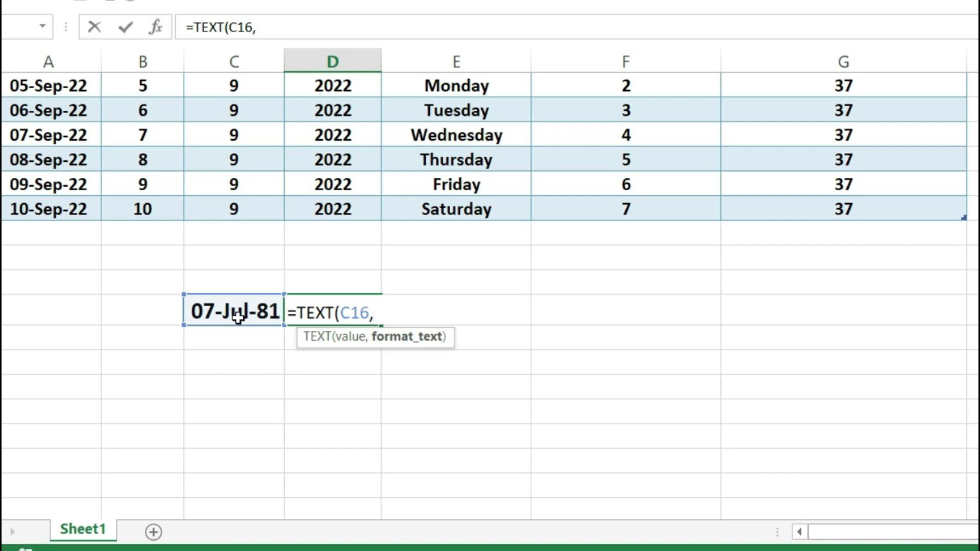
type("\"dddd")
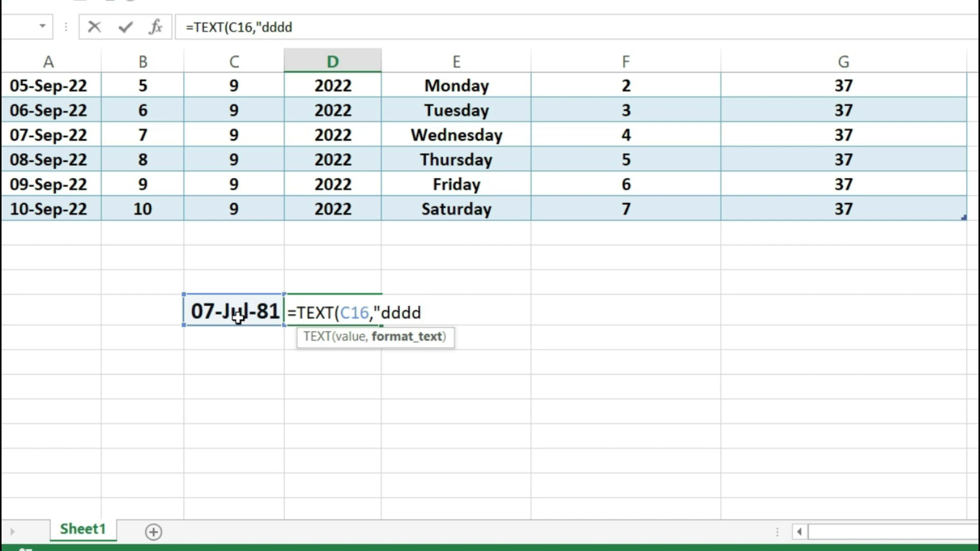
type("\")")
key("Return")
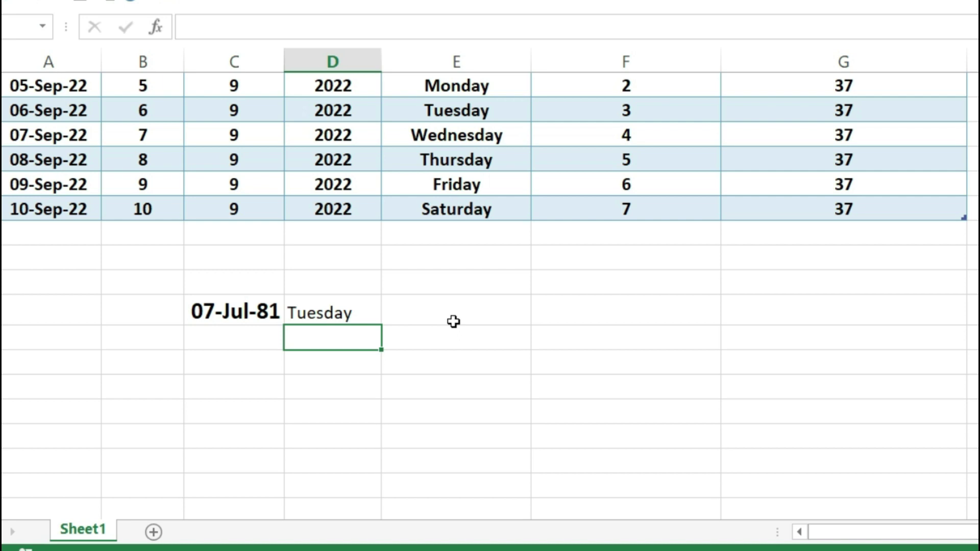
scroll(453, 322, "up", 2)
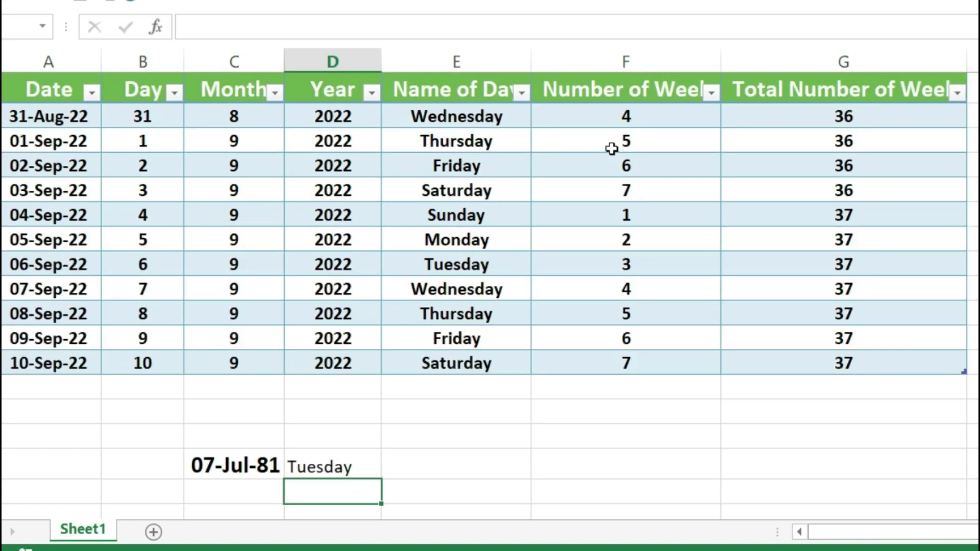